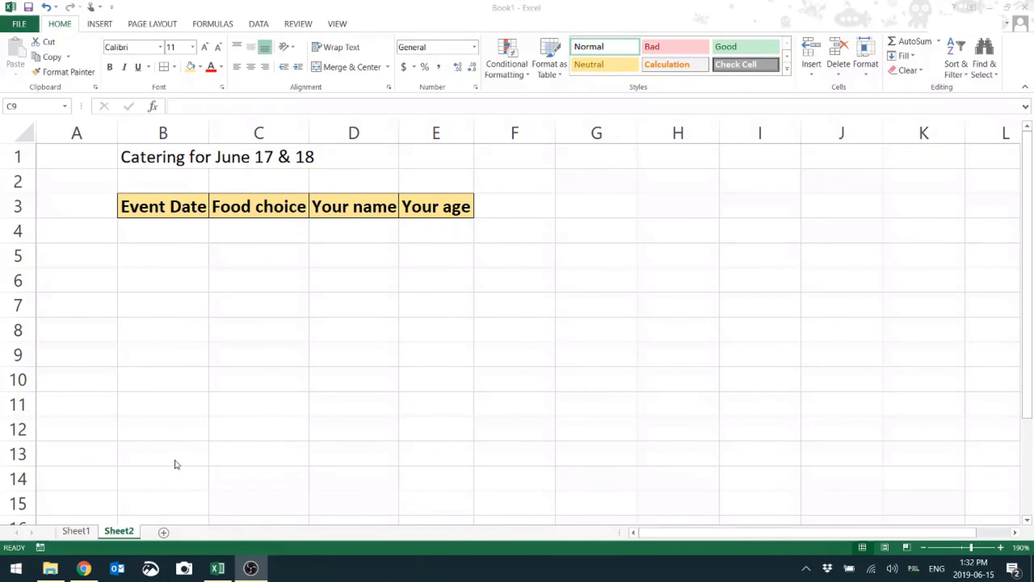
Enter the two allowed event dates, June 17 and June 18, in cells I4 and I5
key("alt+Tab")
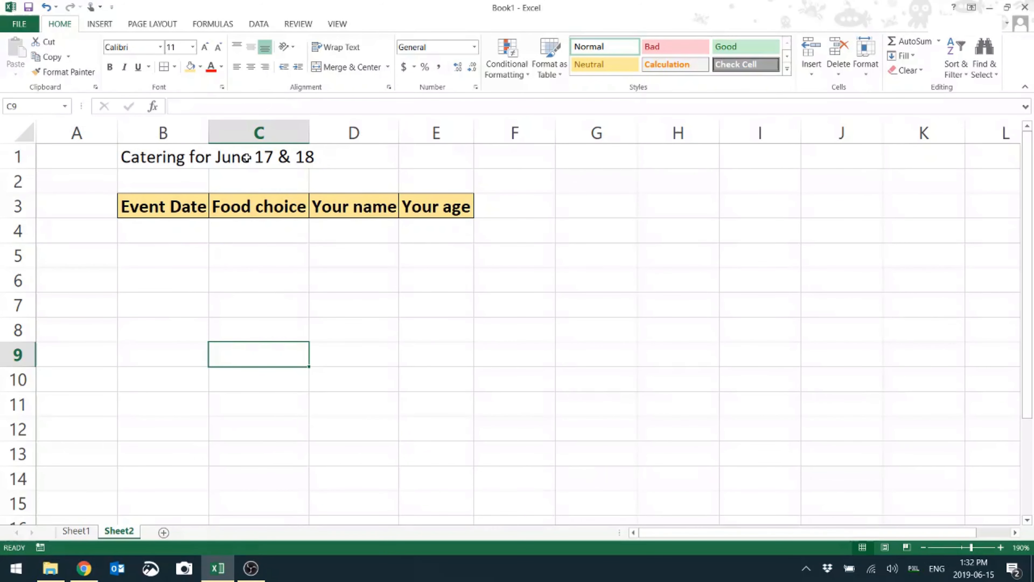
left_click(168, 228)
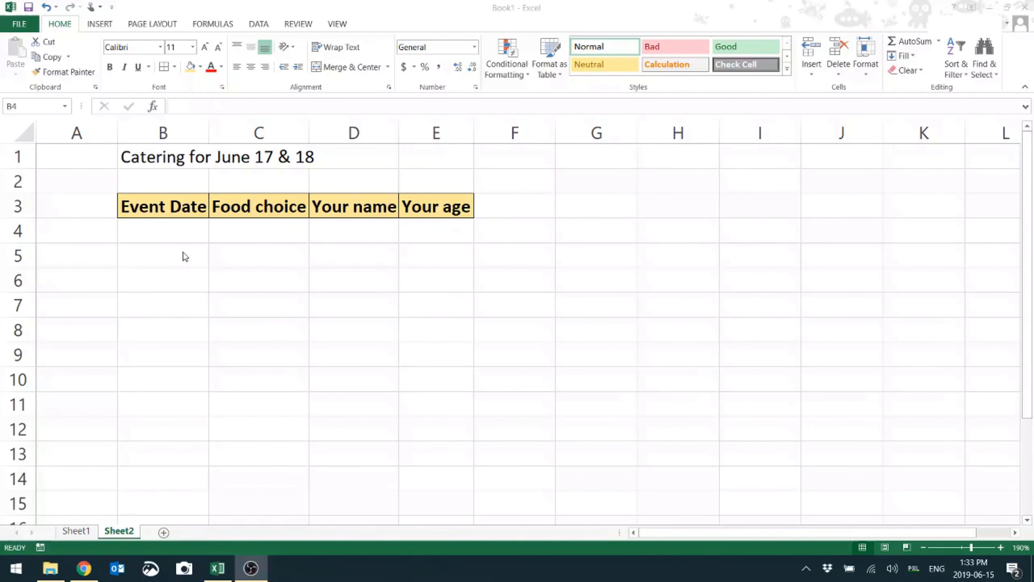
left_click(753, 231)
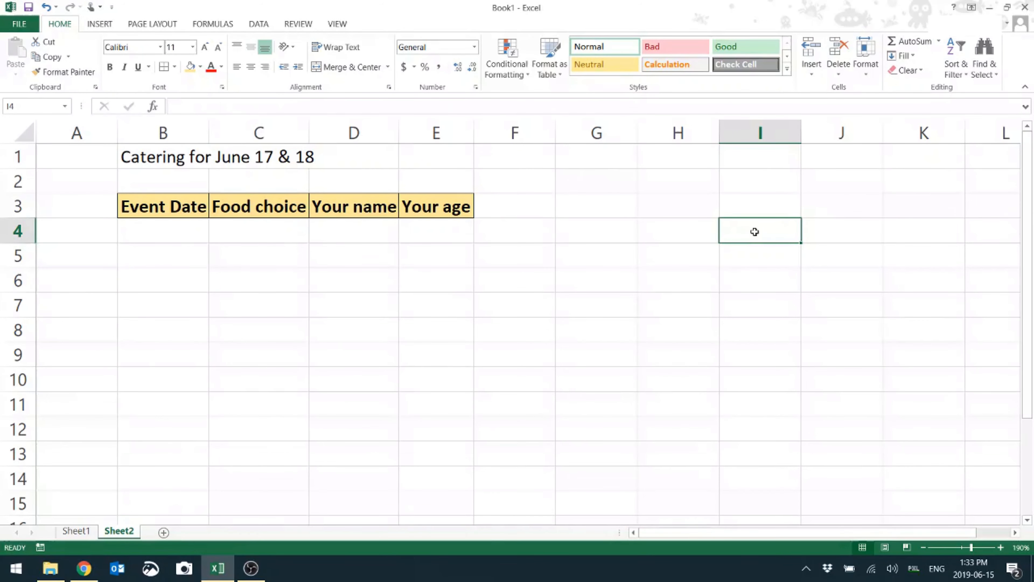
type("June 17")
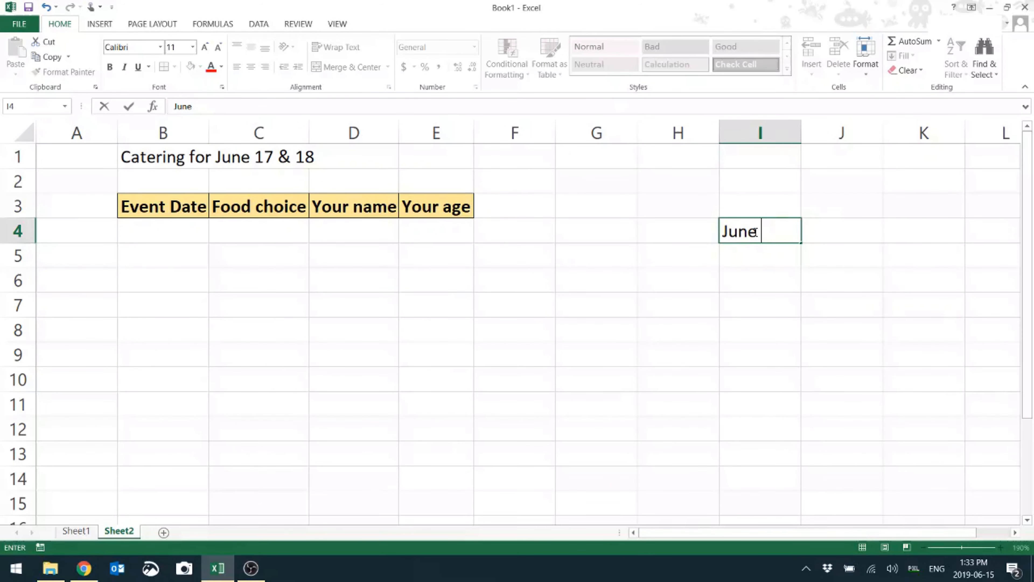
key("Return")
type("June 18")
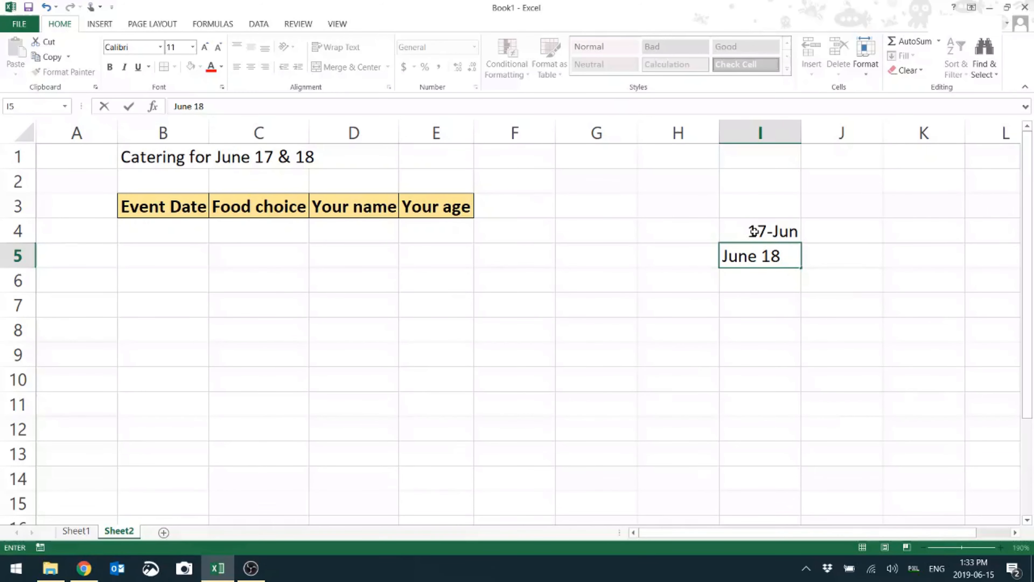
key("Return")
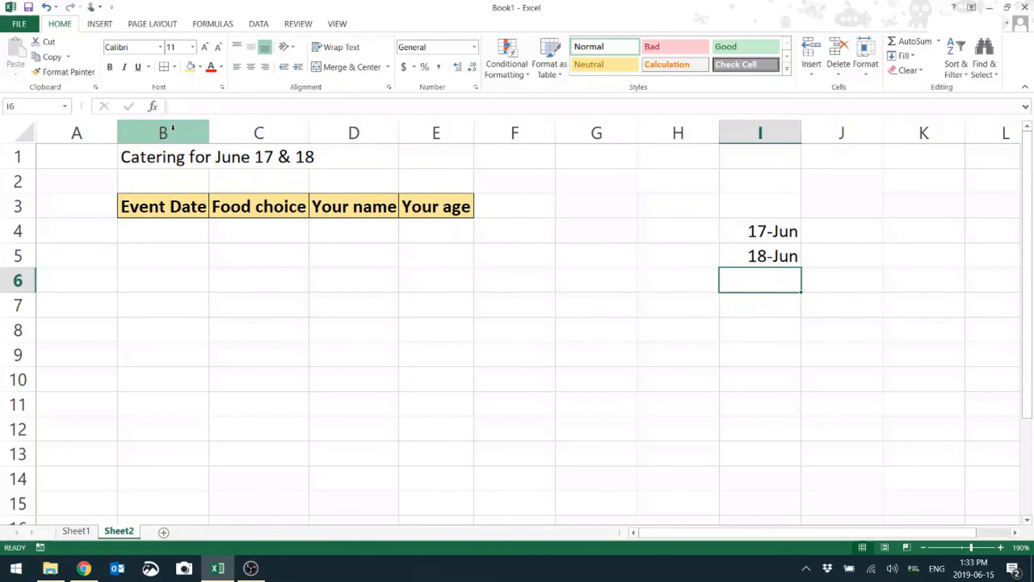
Apply List data validation to the whole Event Date column B, using the dates in I4:I5 as source
left_click(159, 127)
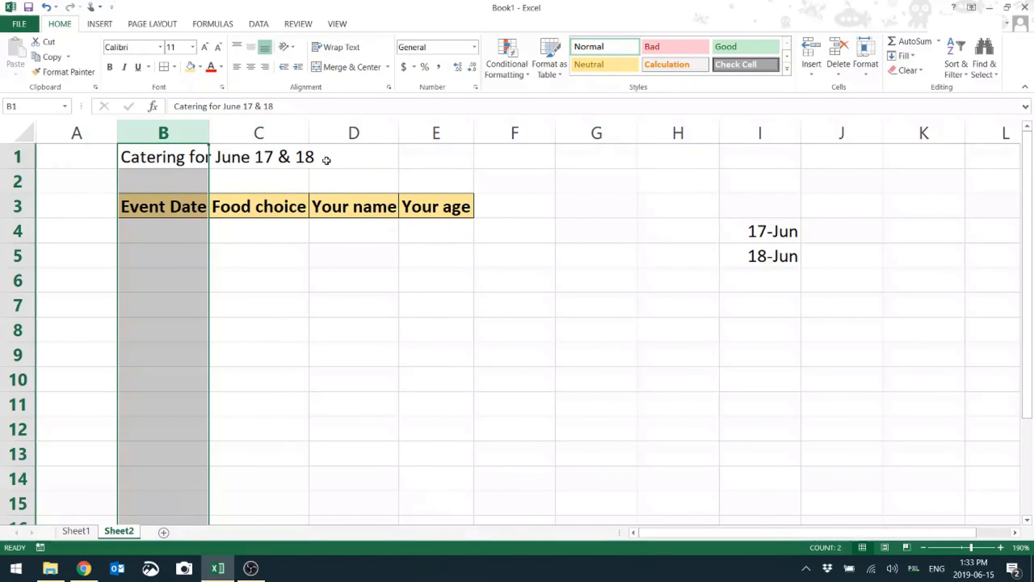
left_click(255, 24)
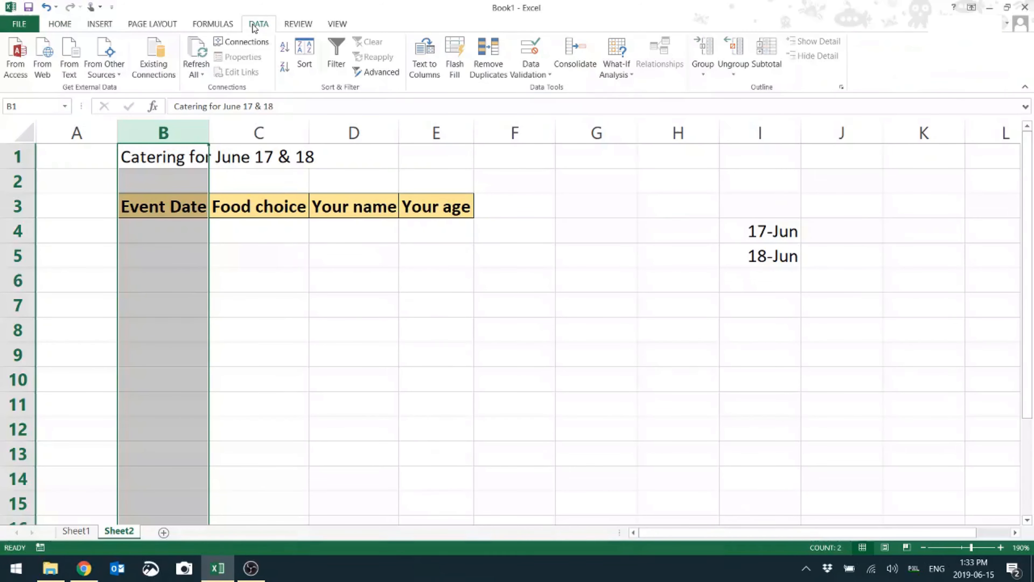
left_click(533, 51)
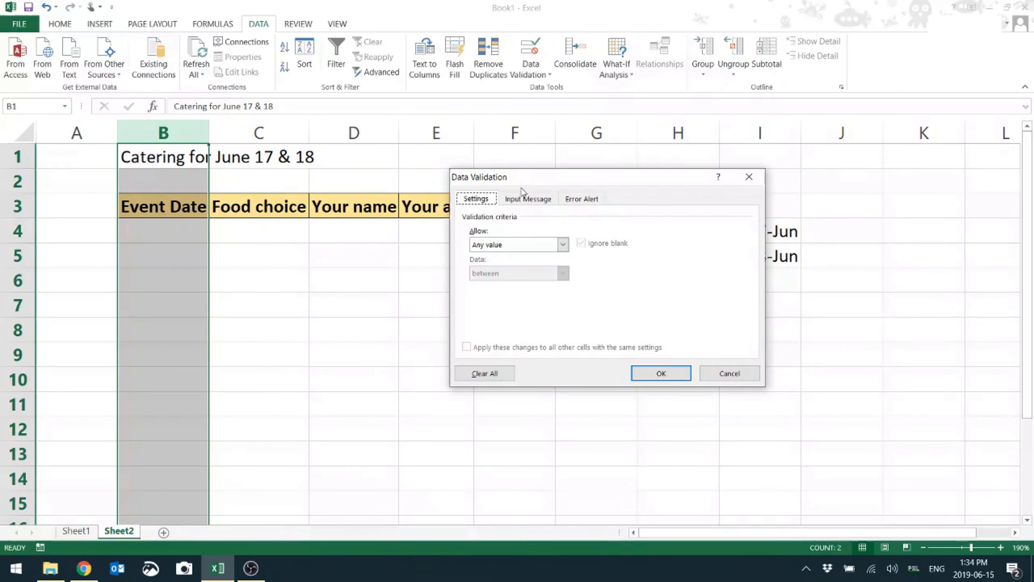
left_click(563, 245)
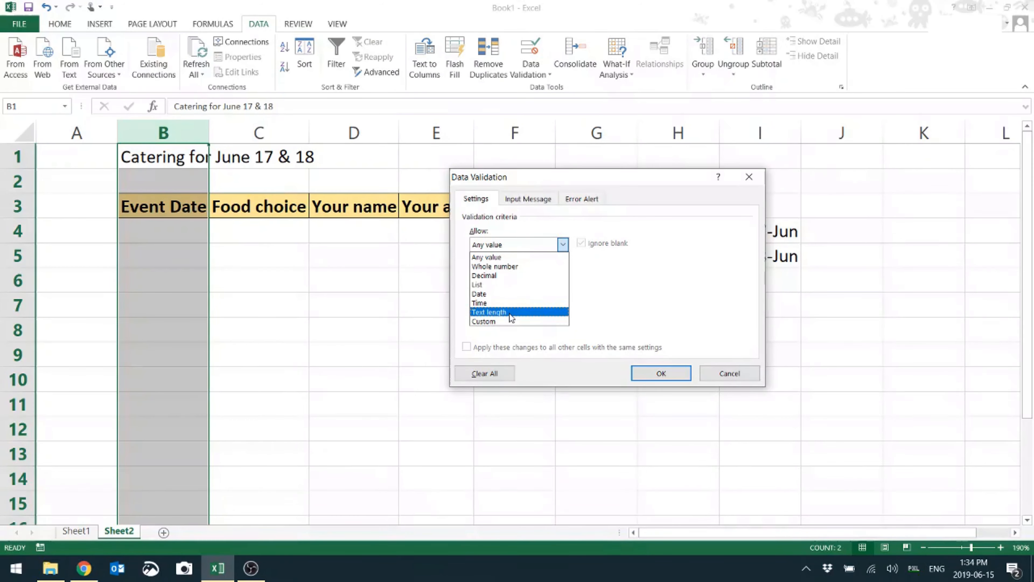
left_click(490, 285)
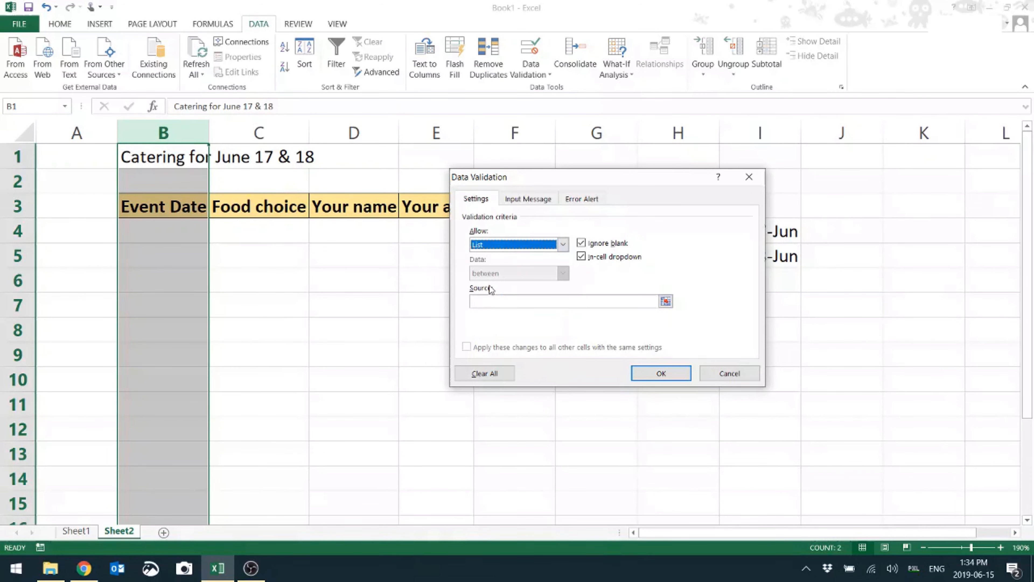
left_click(666, 301)
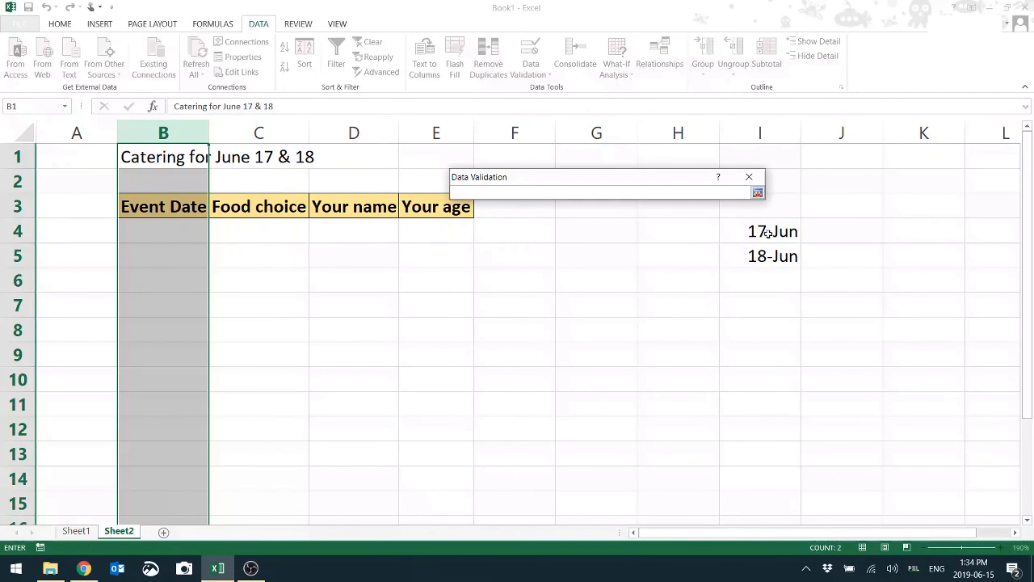
left_click_drag(767, 231, 778, 256)
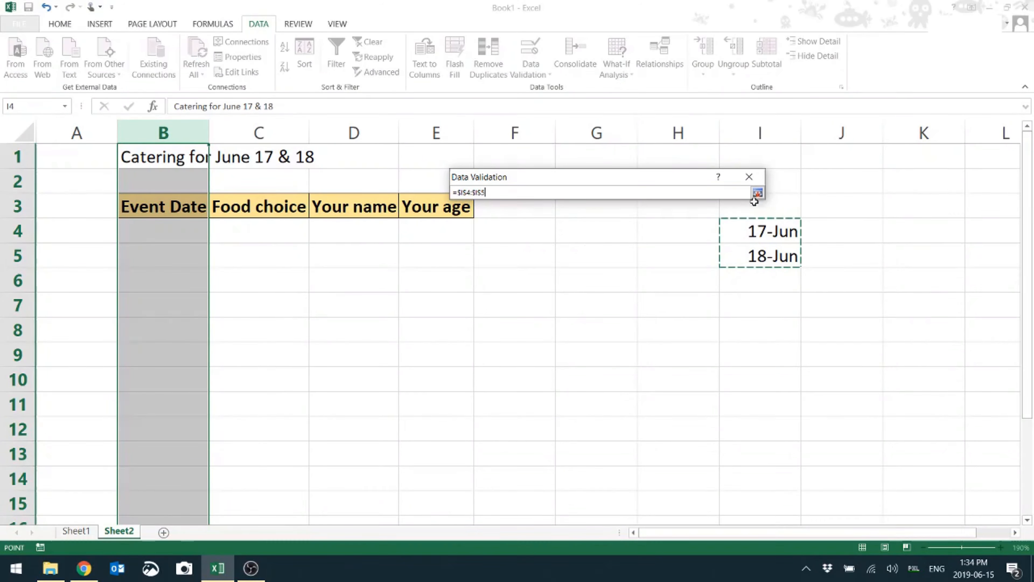
left_click(758, 193)
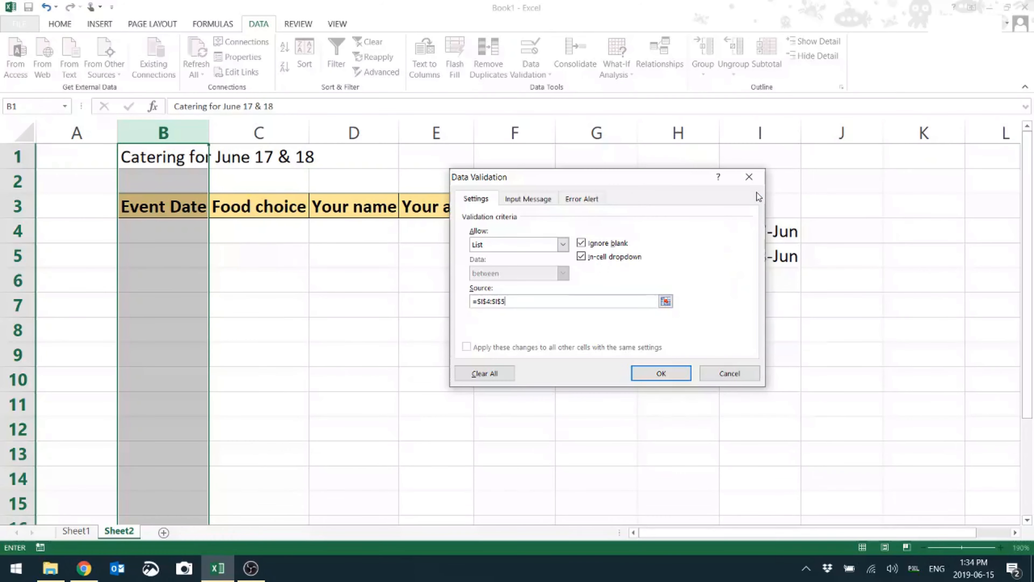
left_click(660, 374)
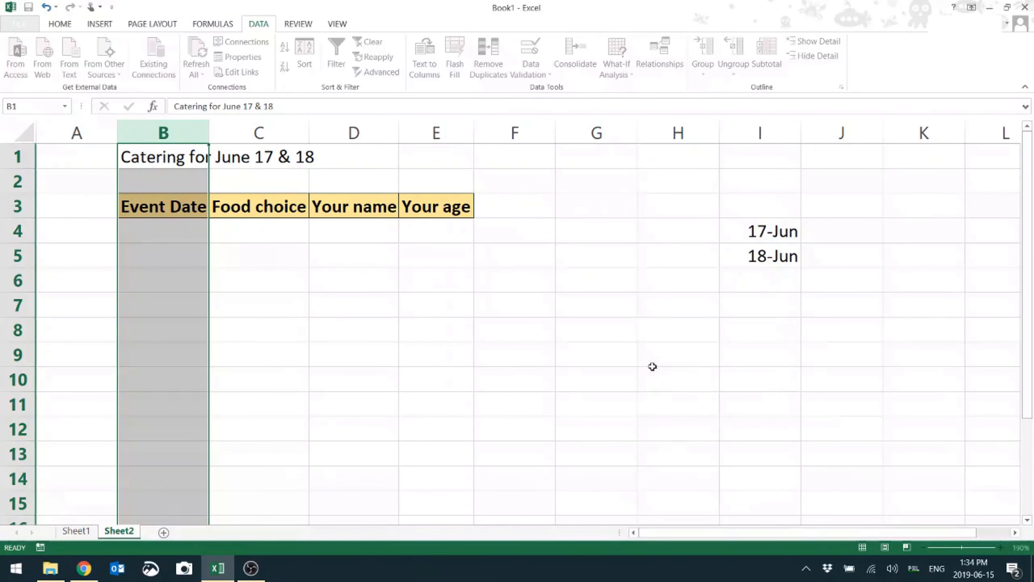
Choose 17-Jun from the validation list as the event date in cell B4
left_click(167, 237)
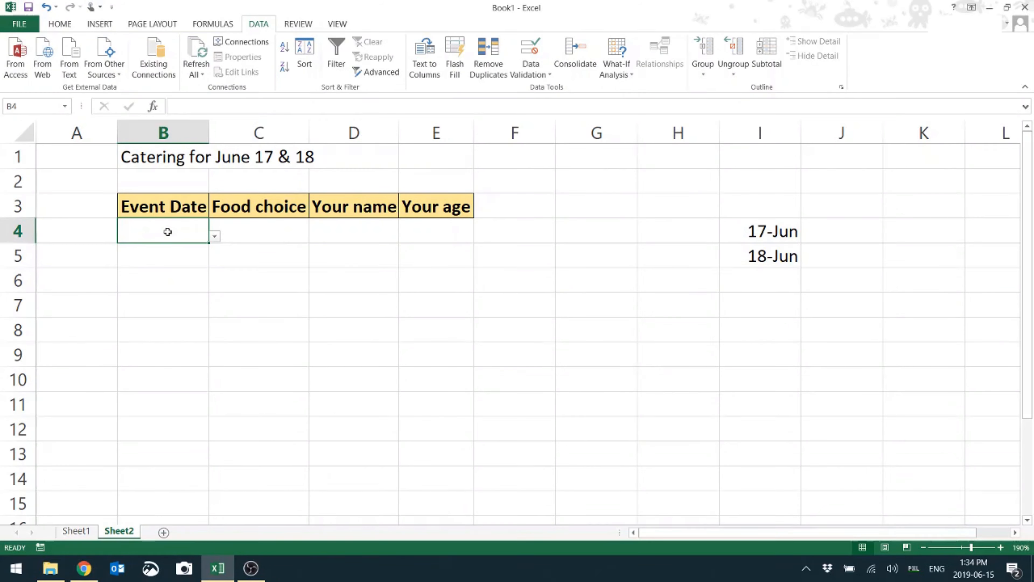
left_click(214, 237)
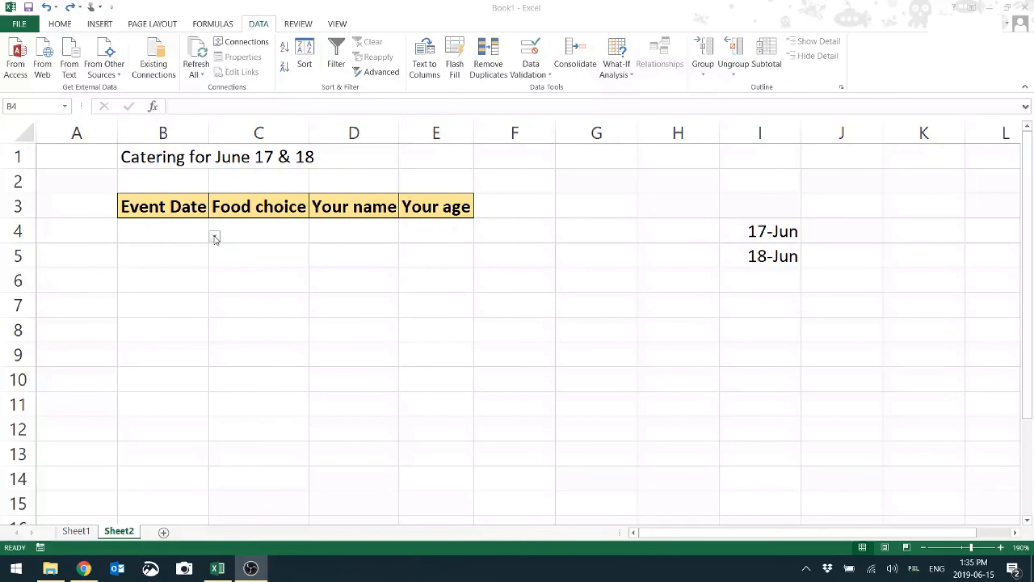
left_click(215, 236)
left_click(215, 237)
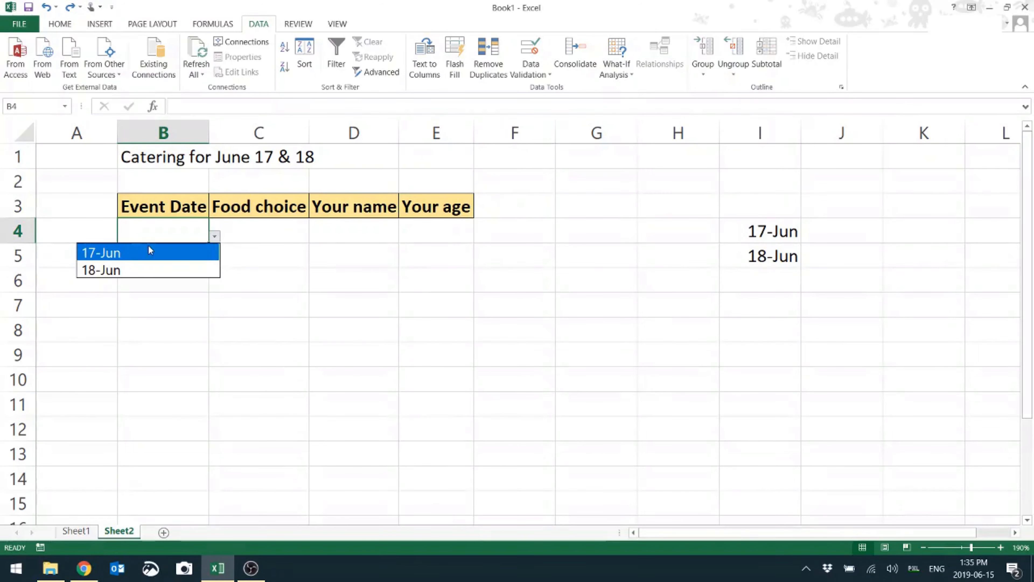
left_click(126, 256)
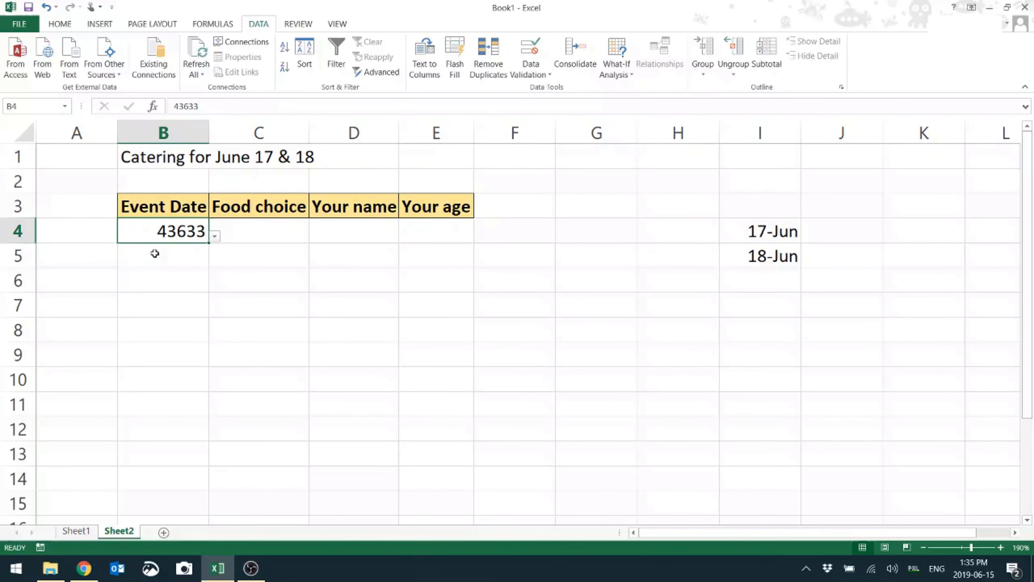
Format column B as Date with the "*March 14, 2012" type
left_click(178, 135)
right_click(178, 136)
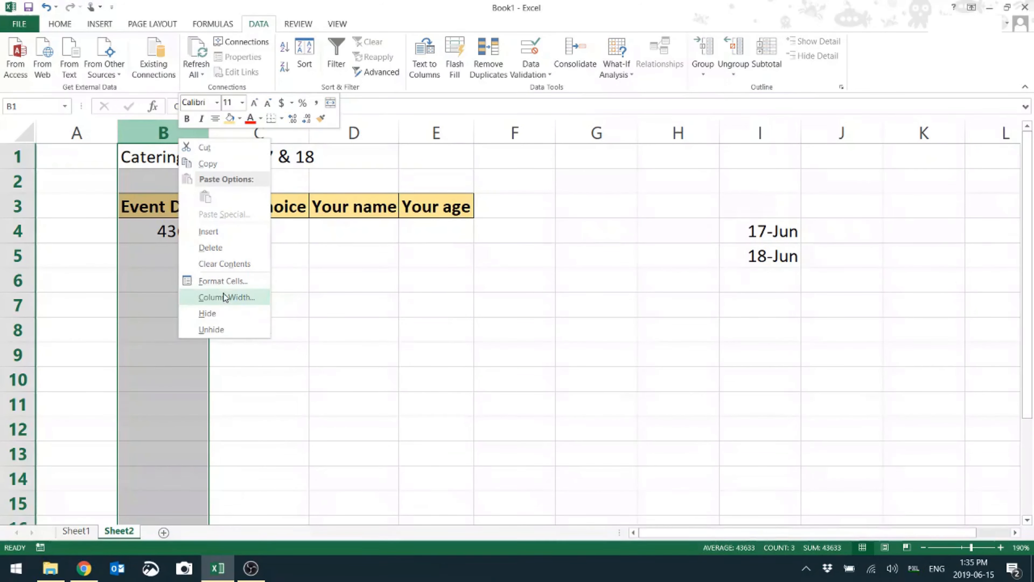
left_click(221, 281)
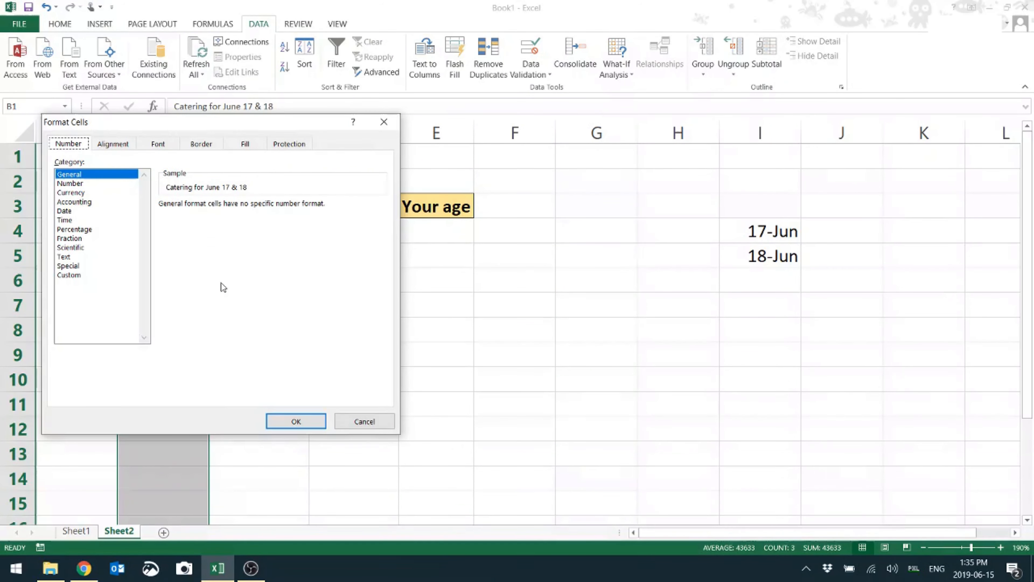
left_click(66, 212)
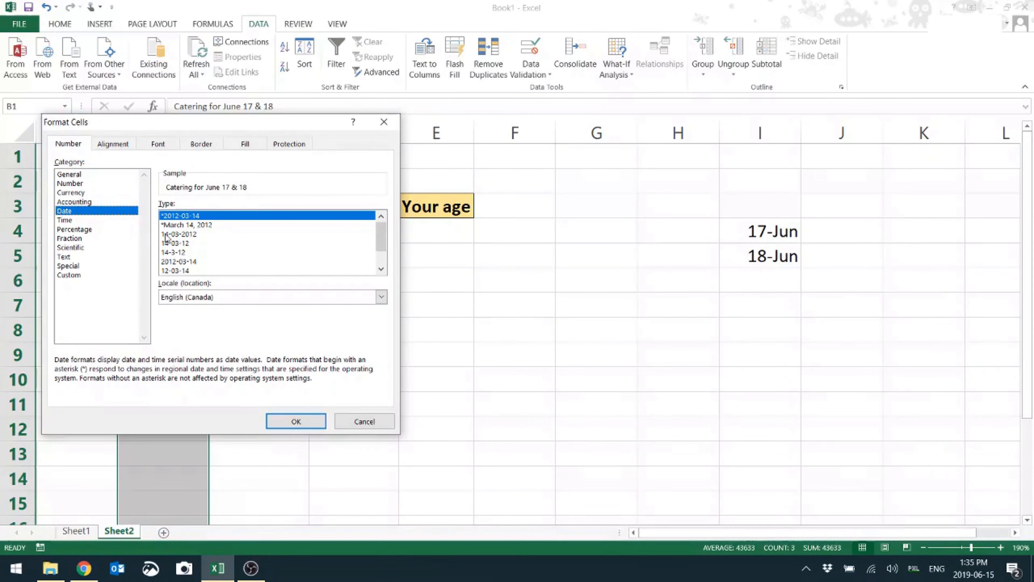
left_click(182, 225)
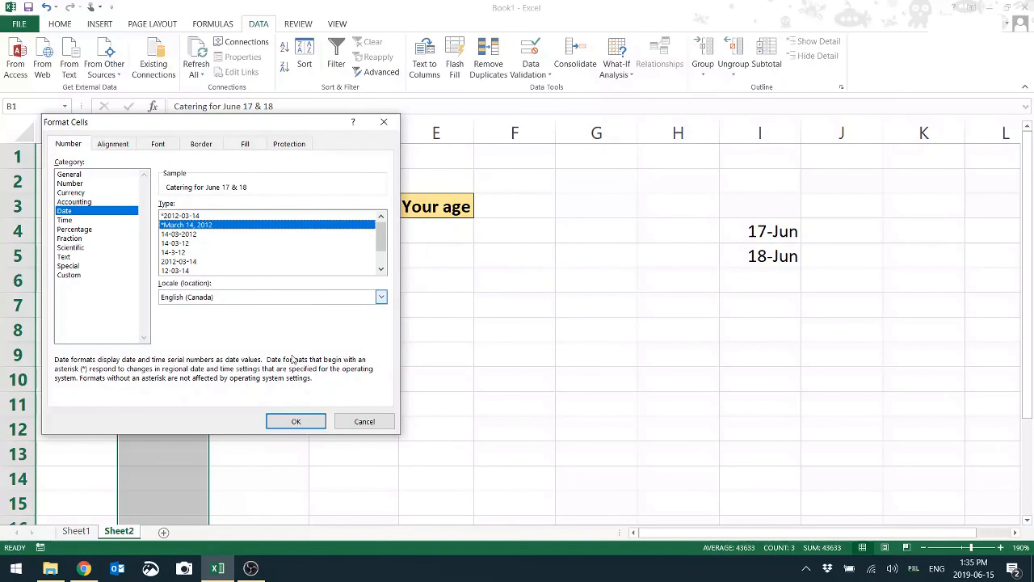
left_click(296, 422)
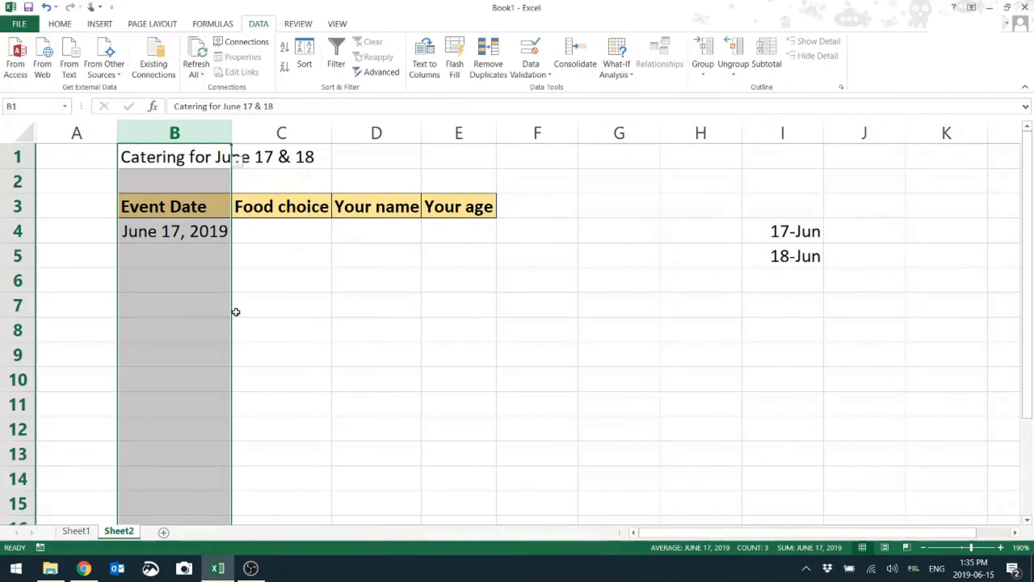
Choose June 18 from the validation list as the event date in cell B5
left_click(191, 259)
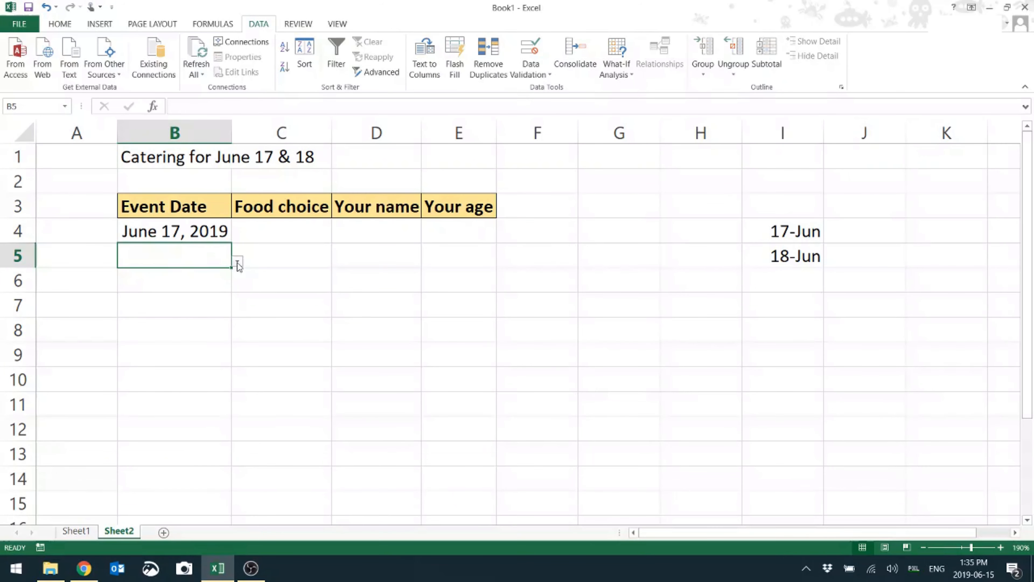
left_click(237, 262)
left_click(180, 295)
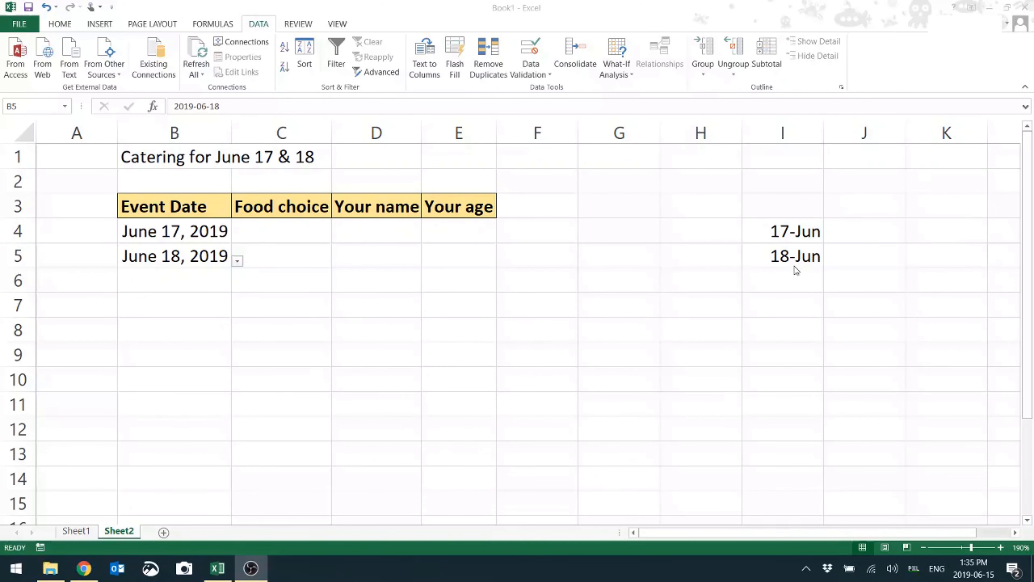
Enter the food options Chicken, Salmon and Beef in cells J4 to J6
left_click(886, 229)
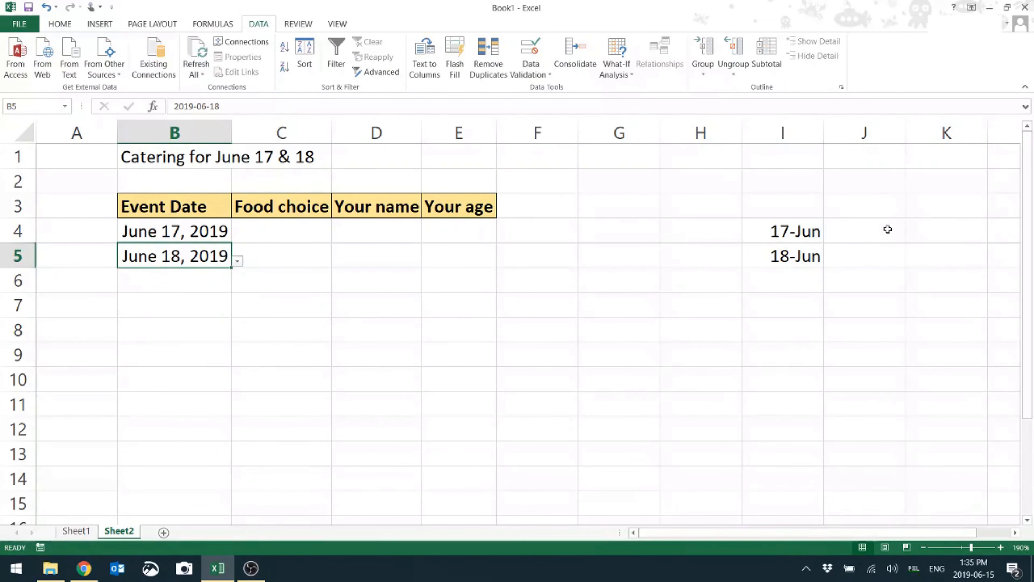
type("Chicken")
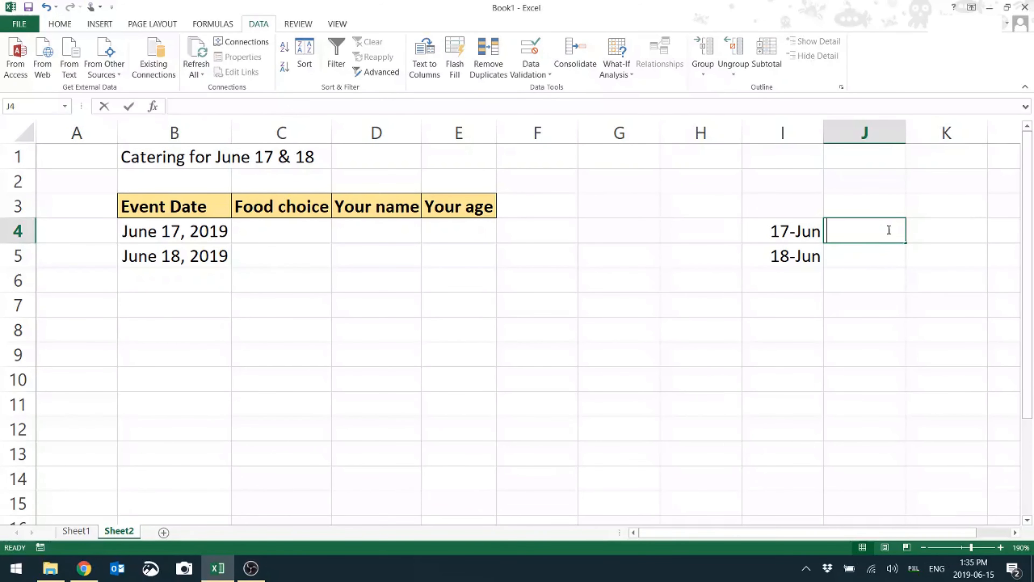
key("Return")
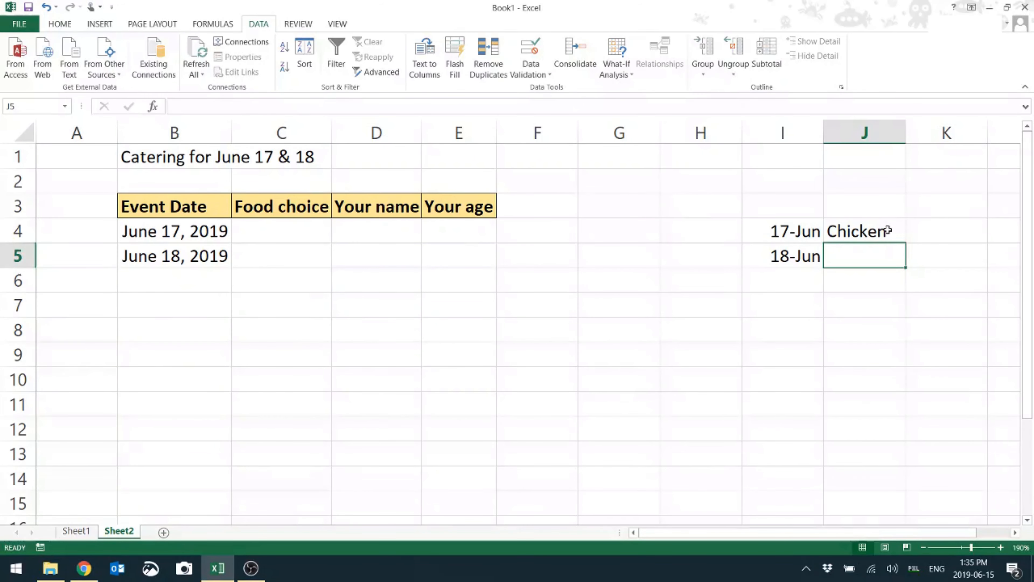
type("Salmon")
key("Return")
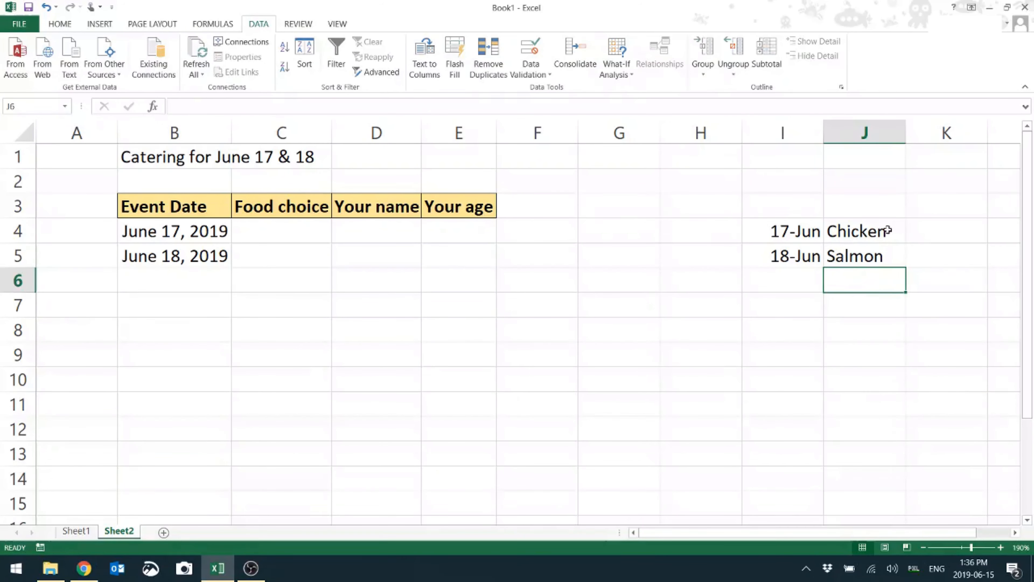
type("Beef")
key("Return")
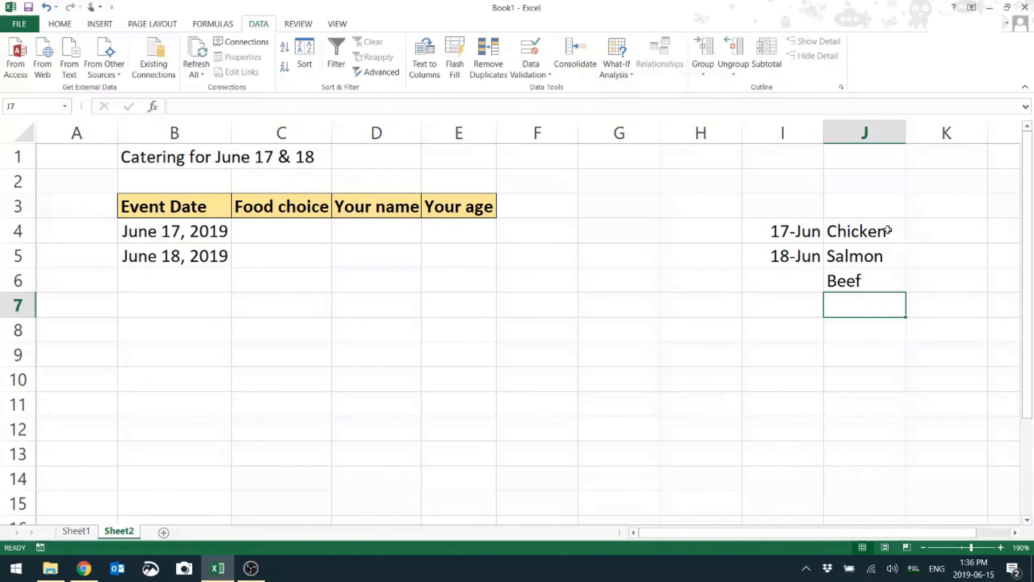
Restrict cell C4 to a validation list sourced from J4:J6 and choose Chicken as the food choice
left_click(291, 230)
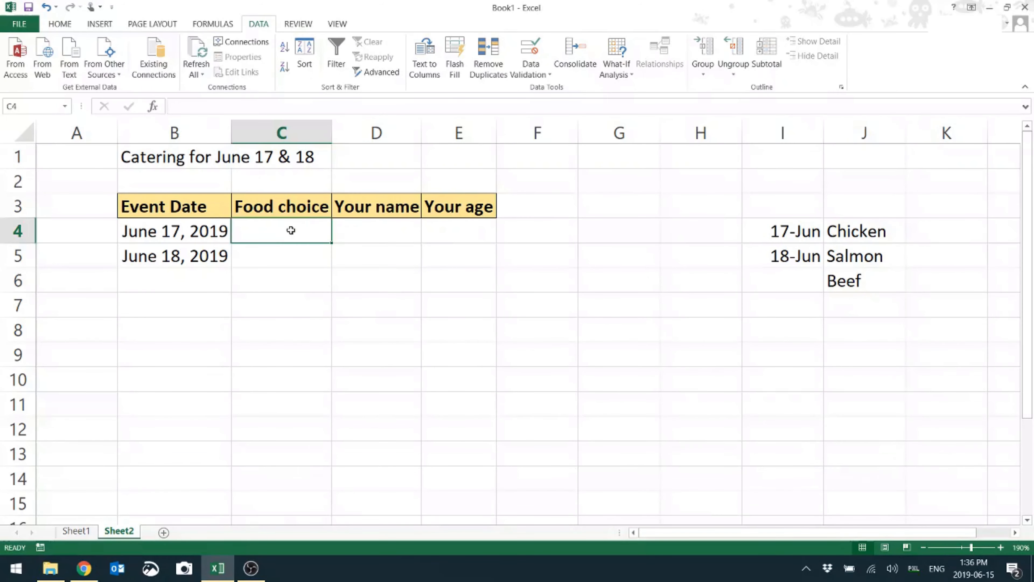
left_click(530, 50)
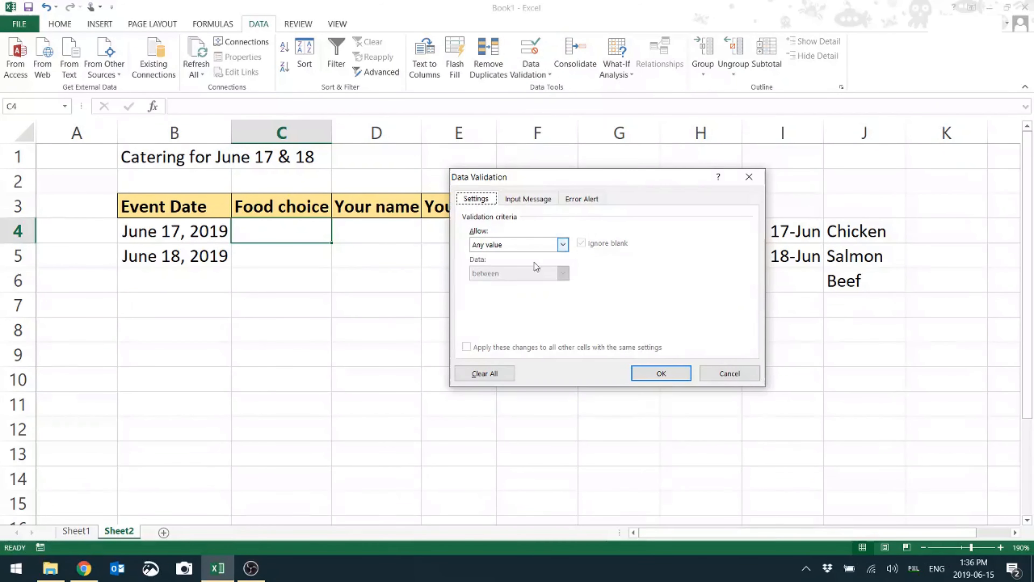
left_click(529, 245)
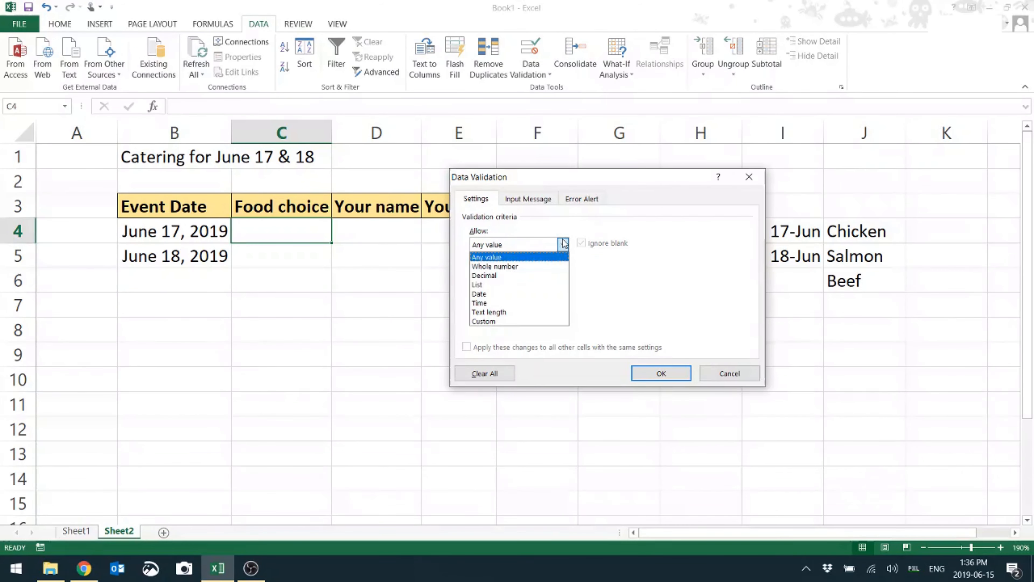
left_click(498, 285)
left_click(665, 301)
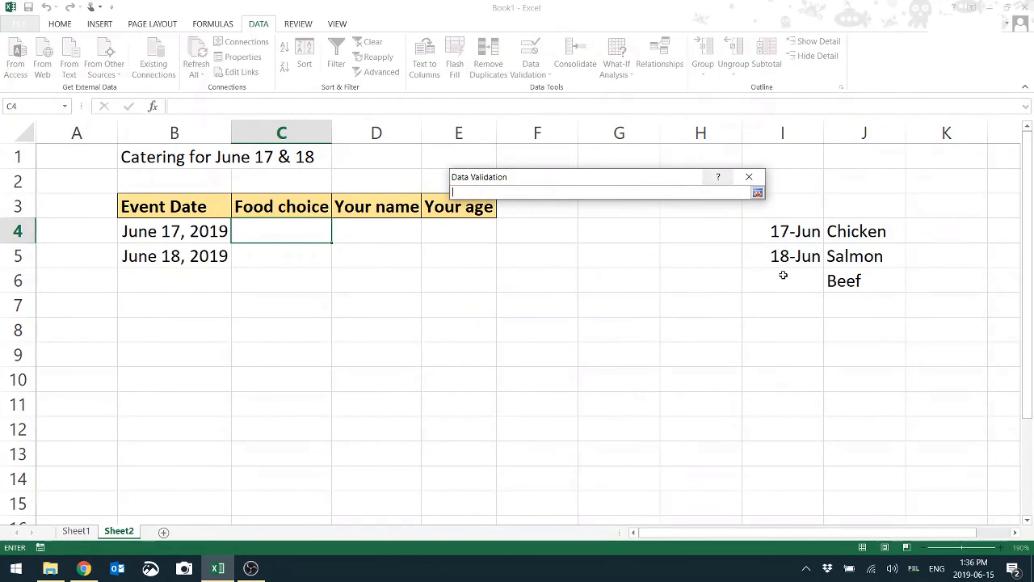
left_click_drag(839, 231, 852, 288)
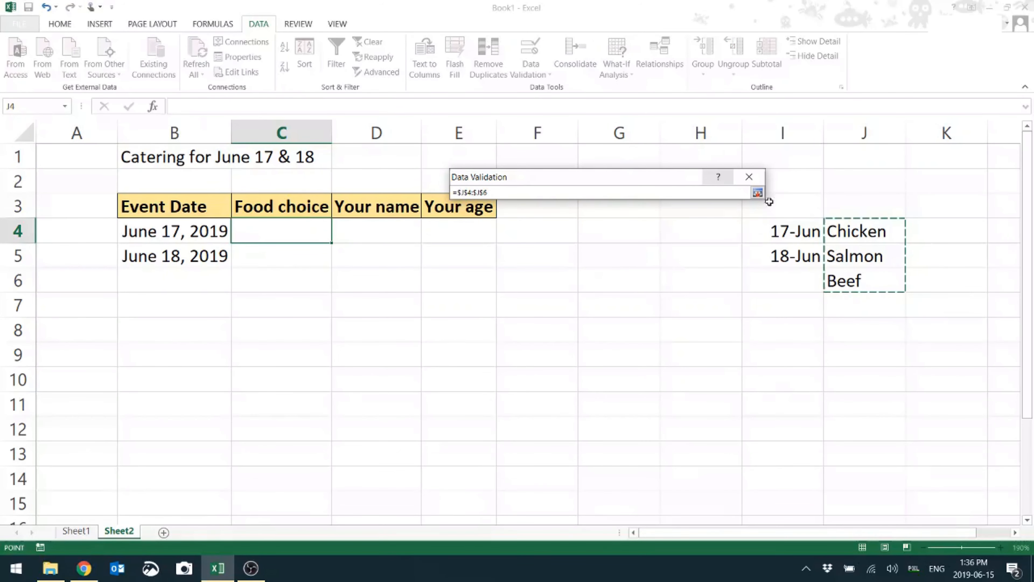
left_click(758, 193)
left_click(661, 373)
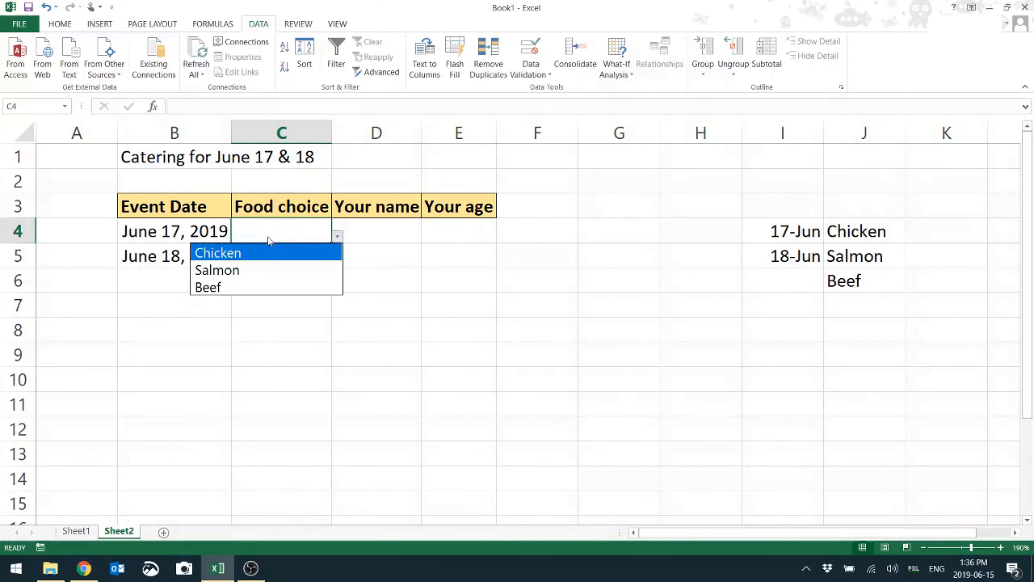
left_click(268, 253)
Add the validation input message "Your full name" to the whole of column D
left_click(377, 235)
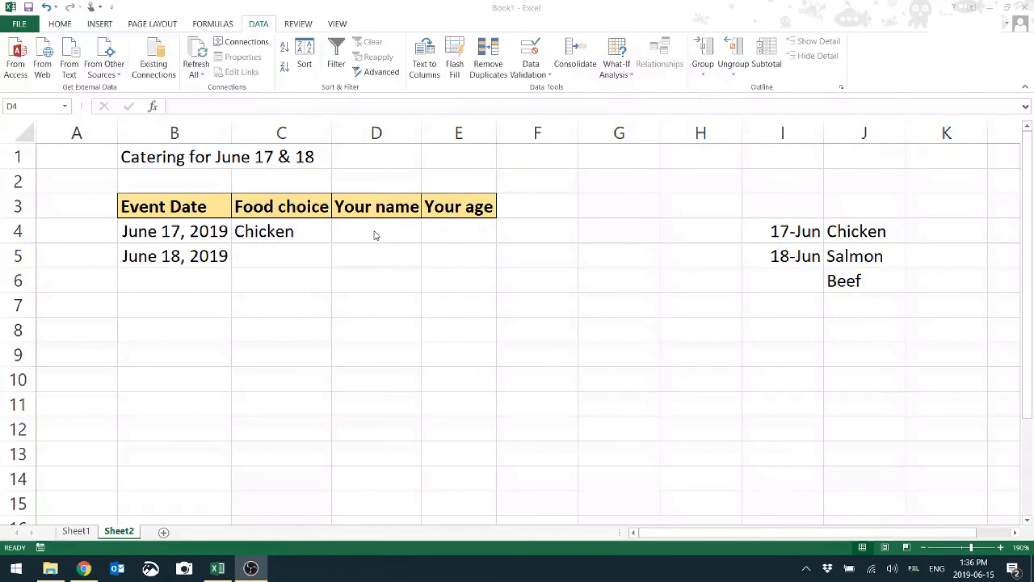
left_click(375, 233)
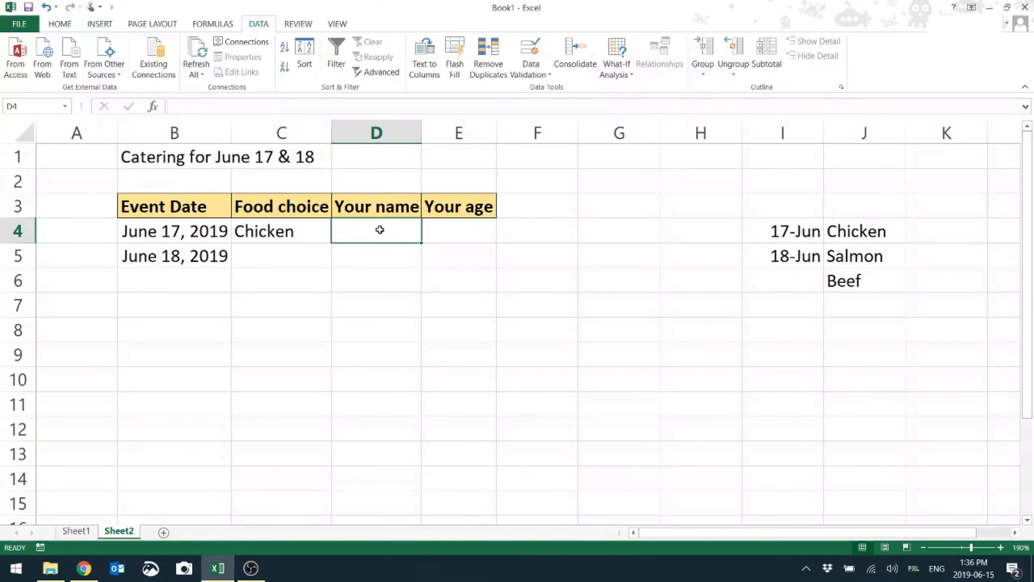
left_click(381, 132)
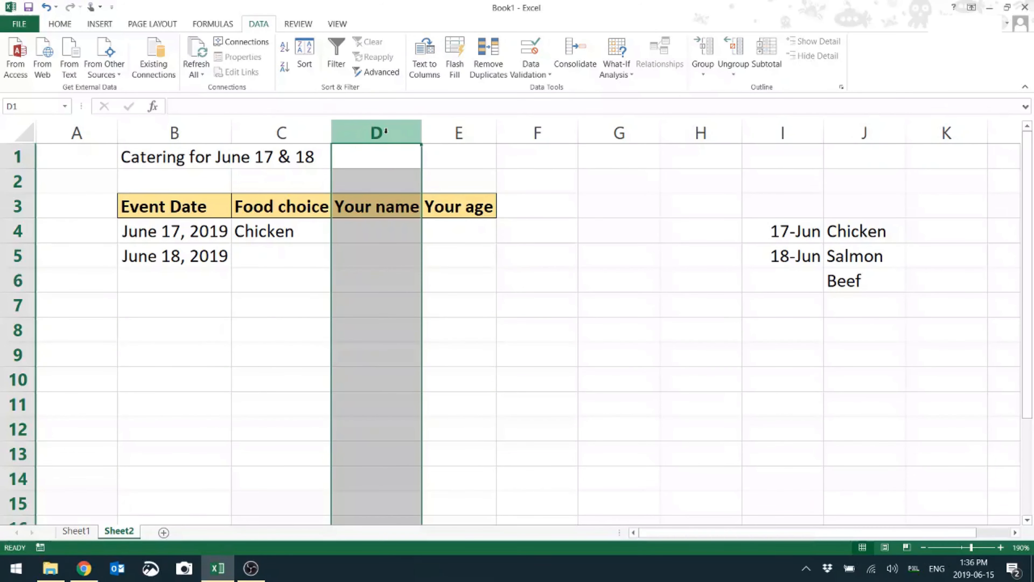
left_click(528, 49)
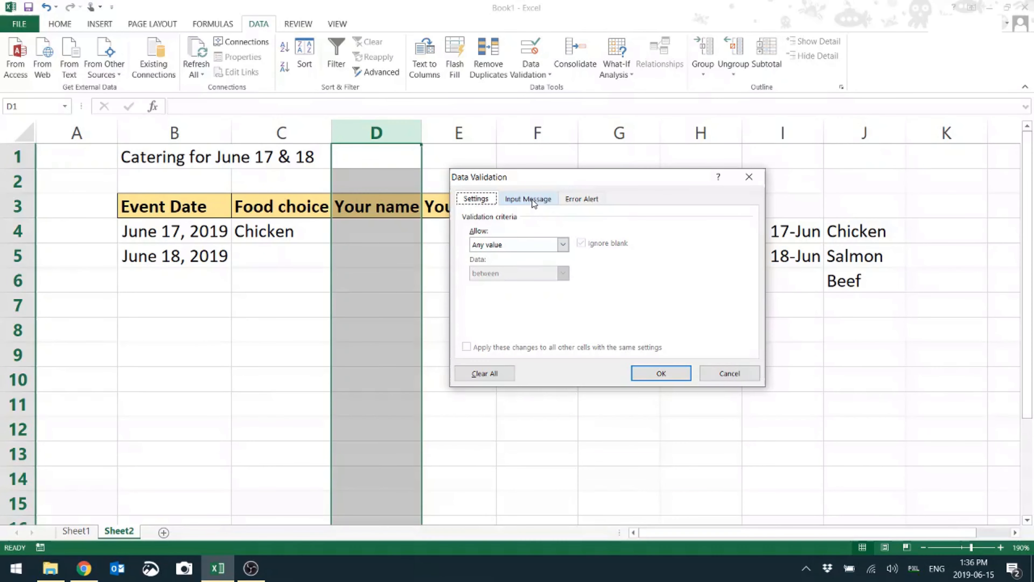
left_click(532, 199)
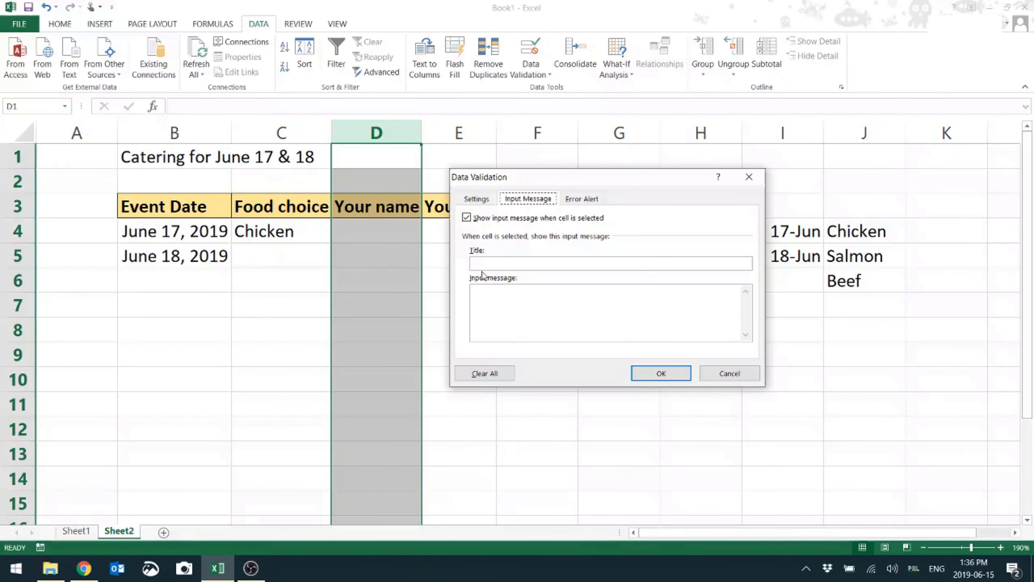
left_click(485, 304)
type("Your full name")
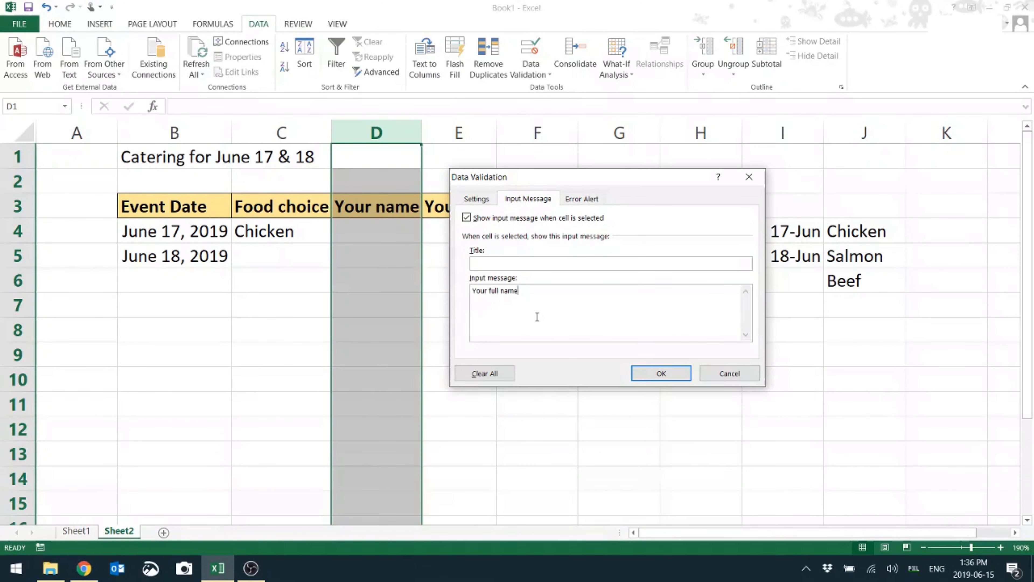
left_click(663, 371)
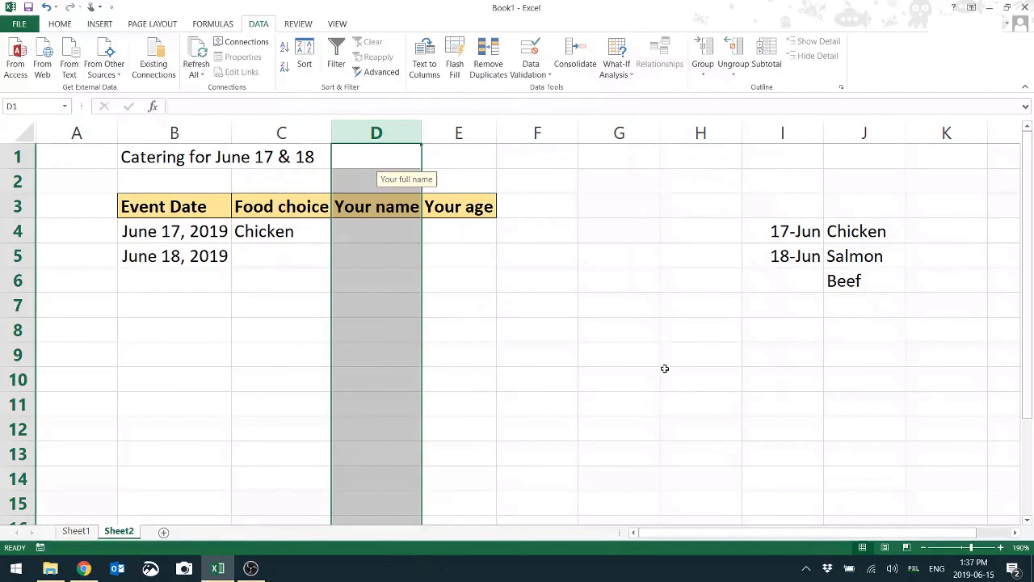
left_click(433, 322)
Enter The Techy Admin as the name in cell D4 and fit column D's width to its contents
left_click(374, 232)
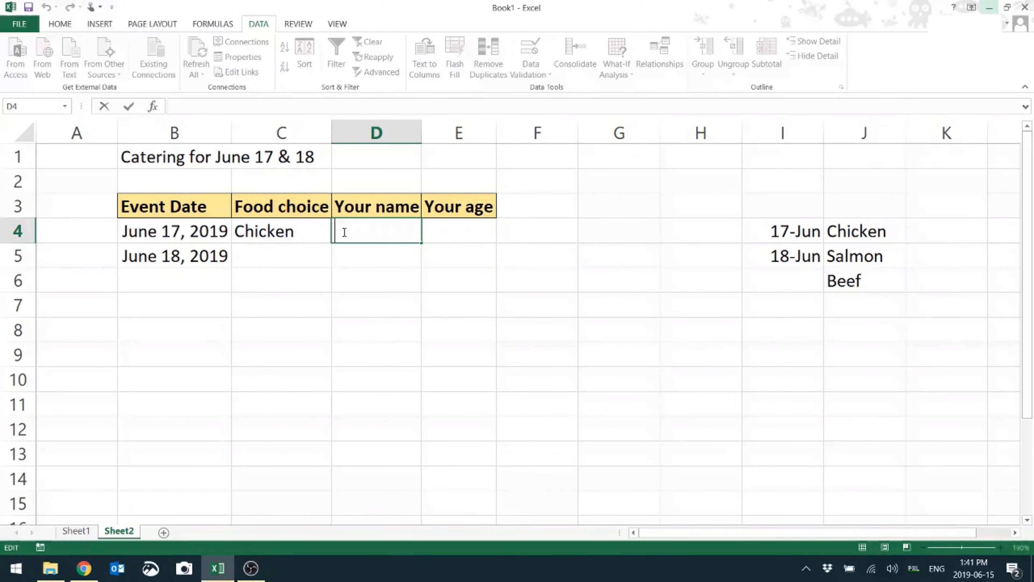
type("The Techy")
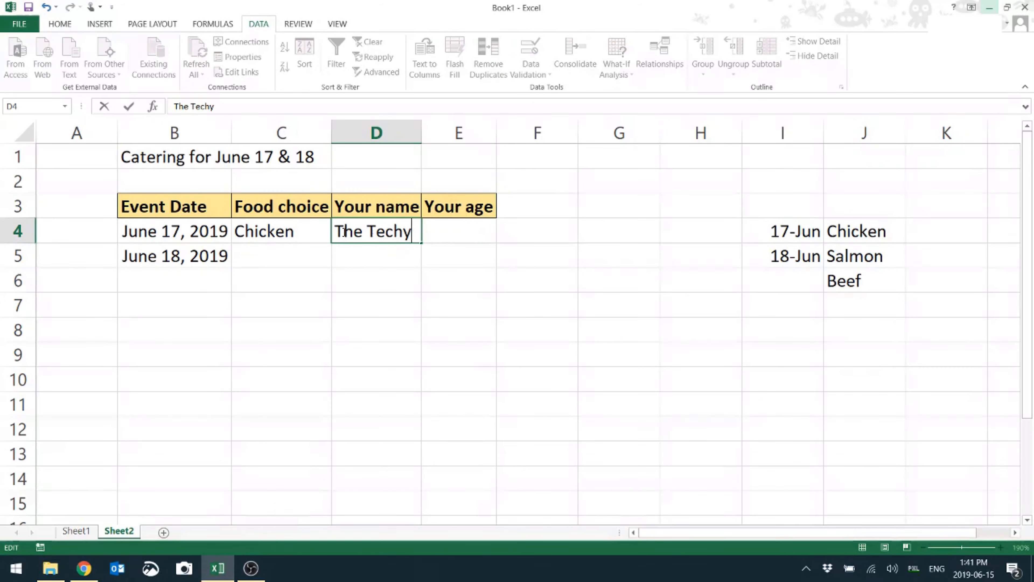
type(" Admin")
key("Return")
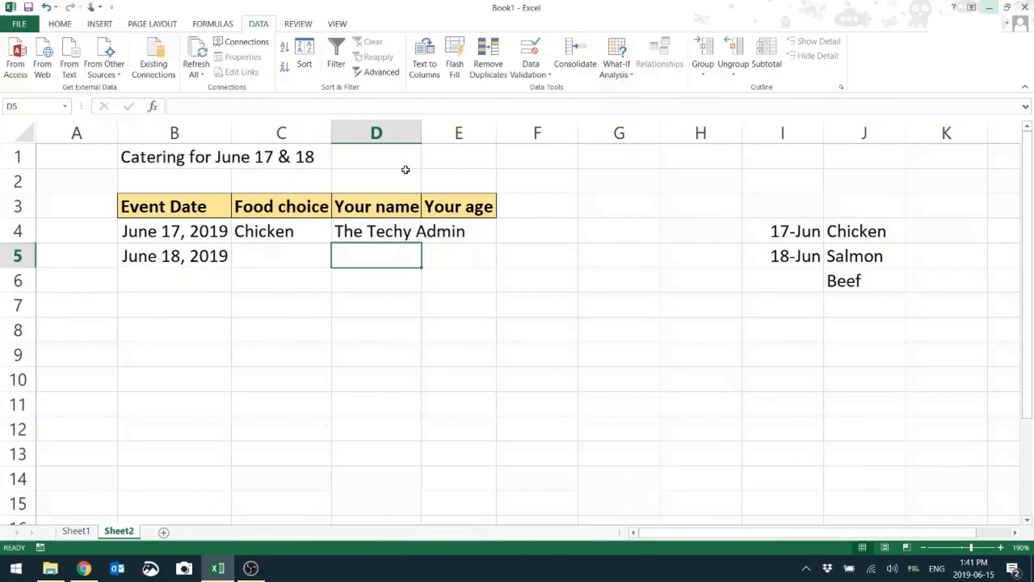
double_click(423, 131)
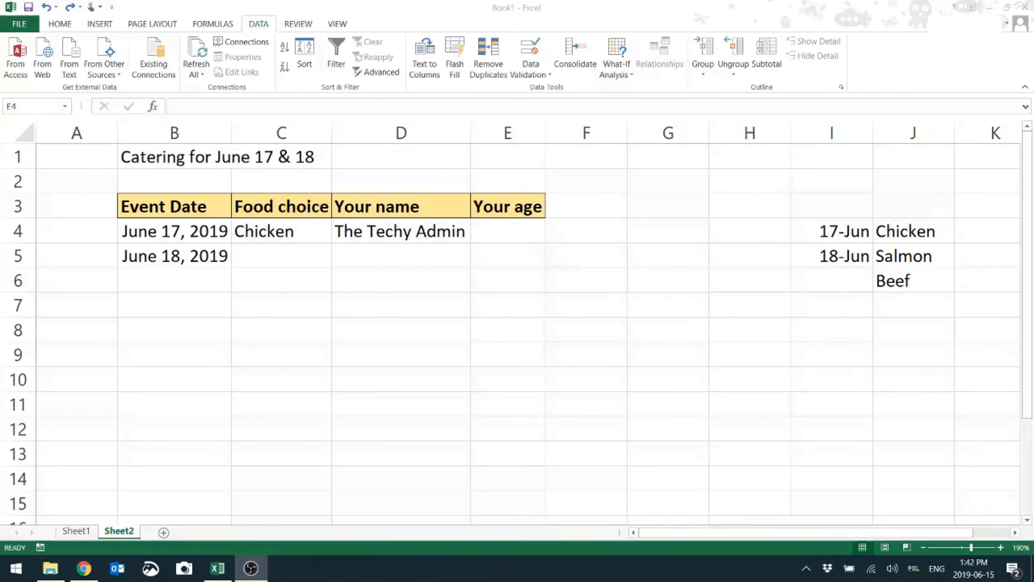
Restrict column E with data validation to whole numbers greater than or equal to 21
left_click(521, 132)
left_click(520, 129)
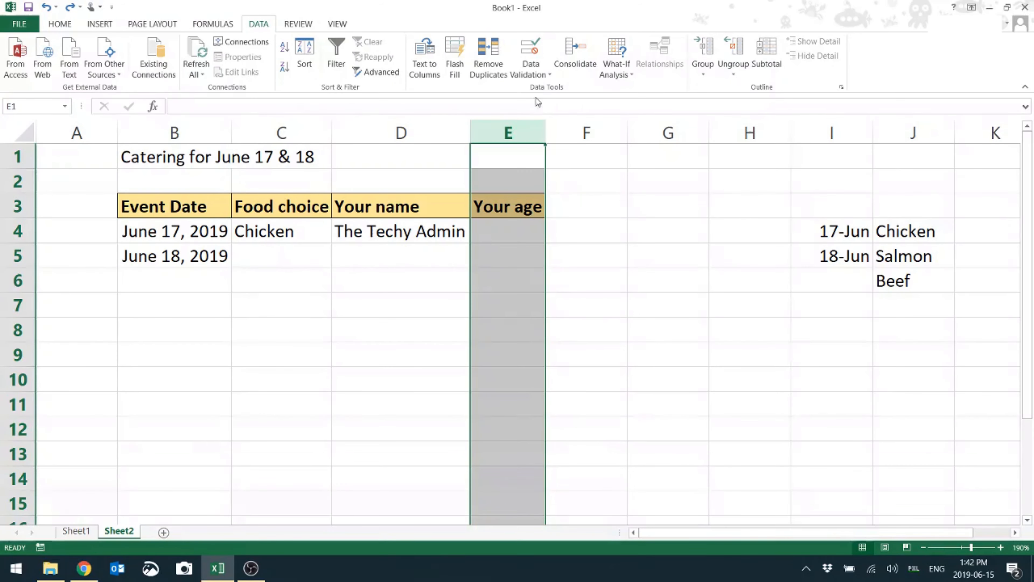
left_click(534, 49)
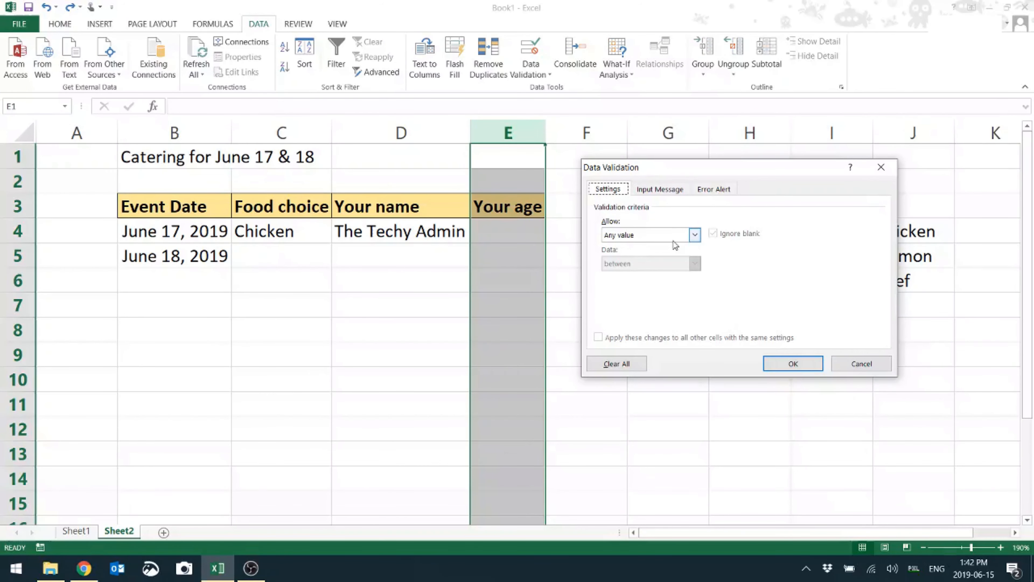
left_click(695, 236)
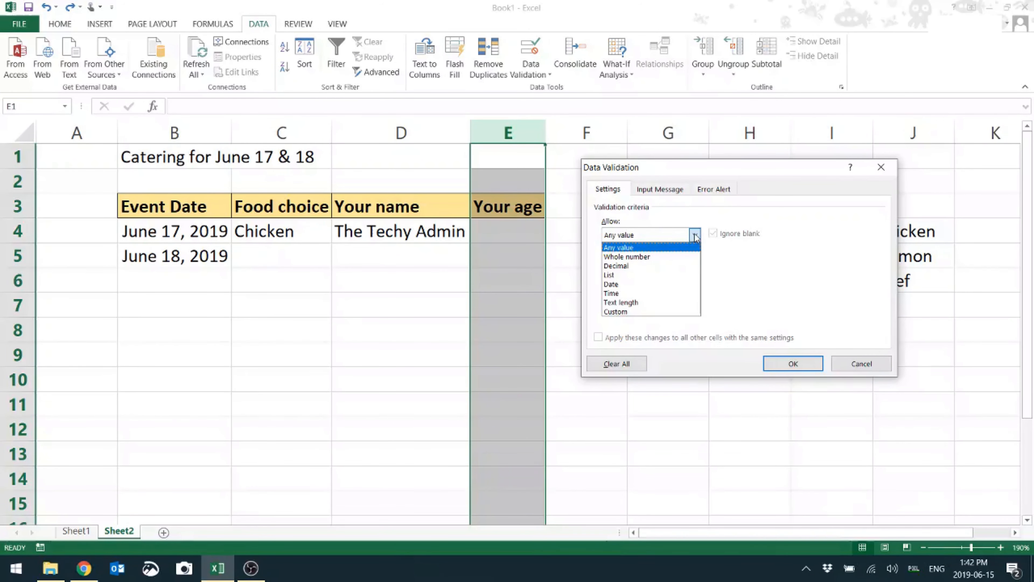
left_click(652, 258)
left_click(695, 264)
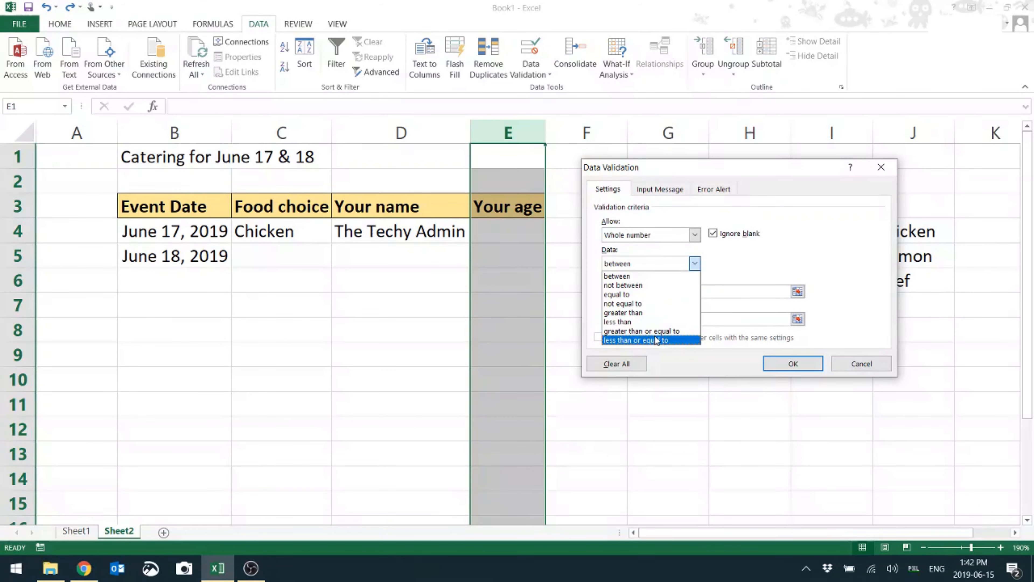
left_click(676, 334)
left_click(646, 293)
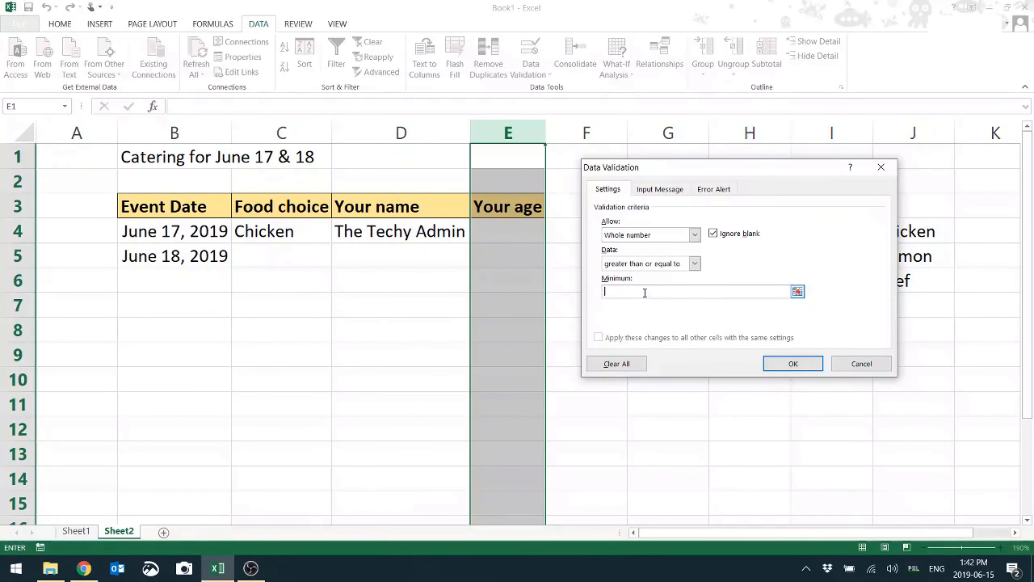
type("21")
left_click(792, 364)
Try to enter the age 18 in cell E4 to test the minimum-age rule
left_click(501, 233)
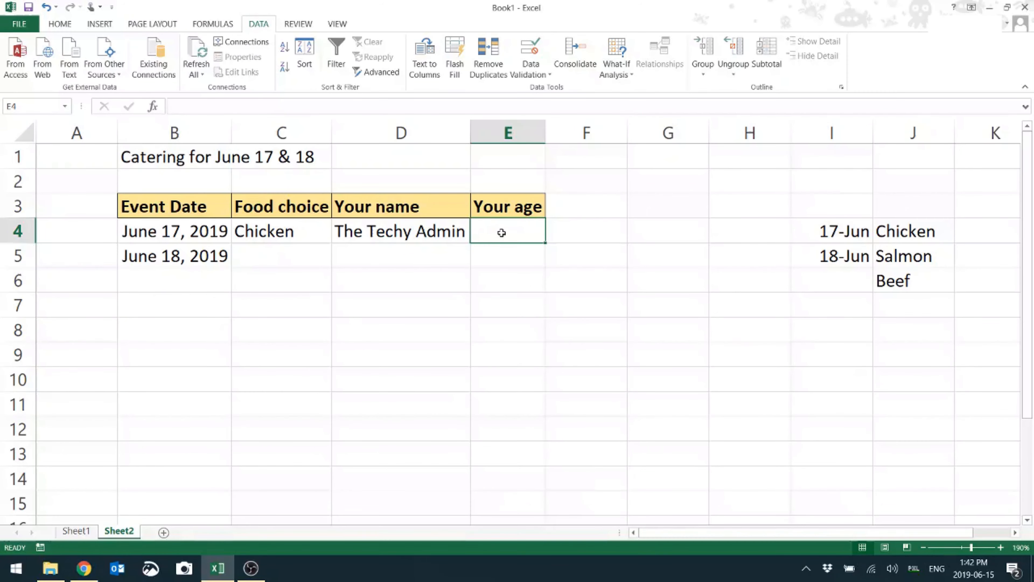
type("18")
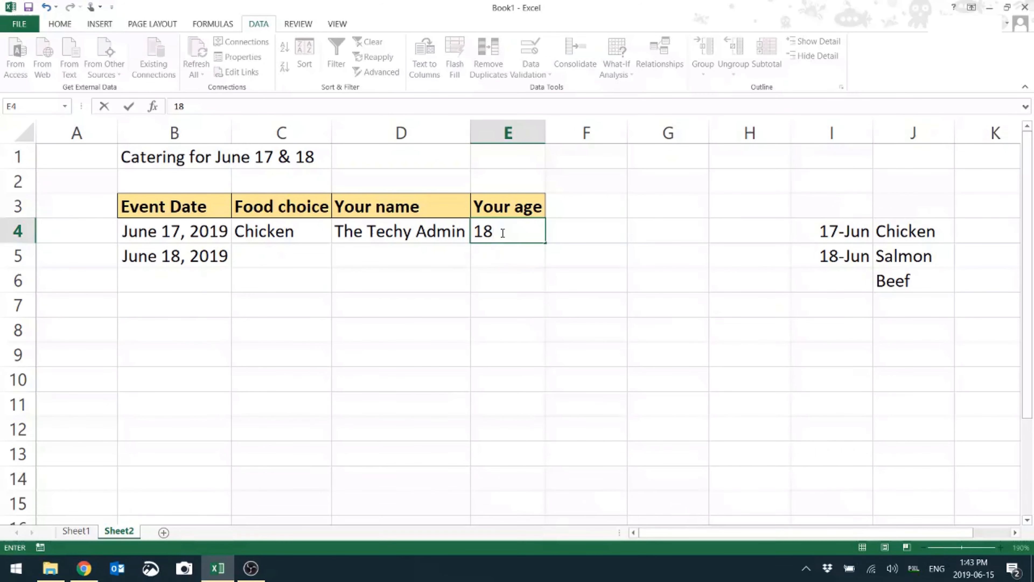
key("Return")
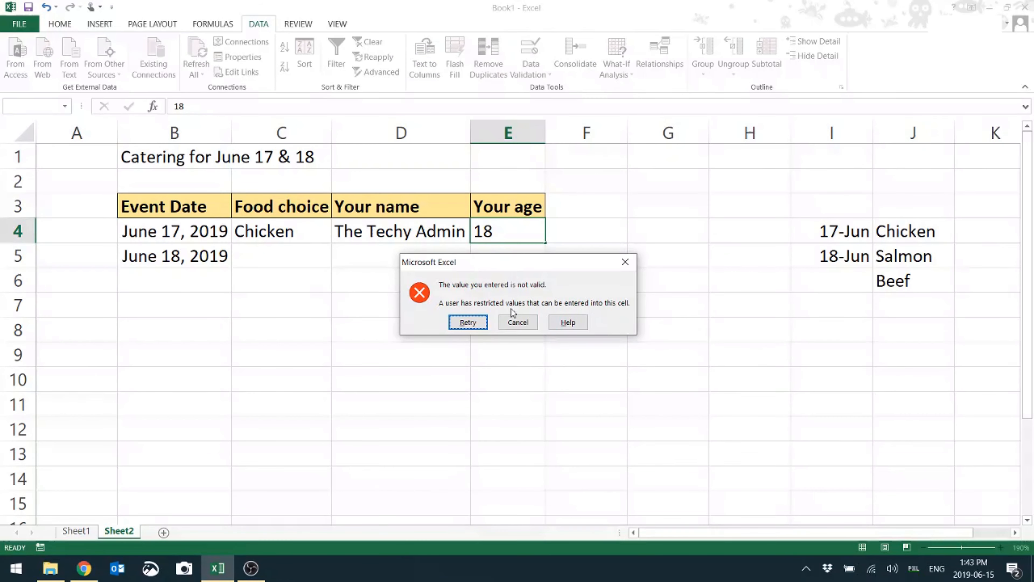
left_click(515, 322)
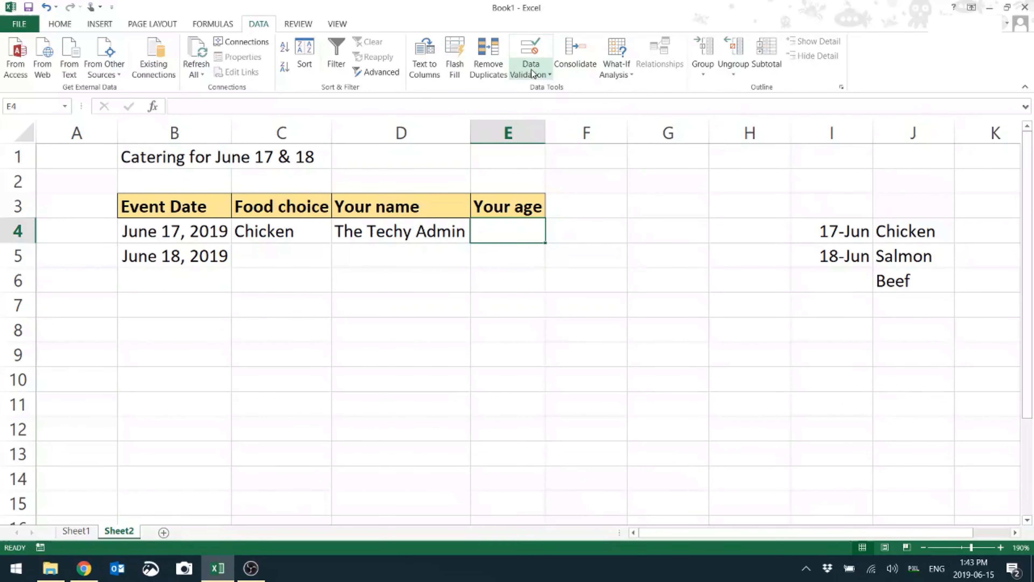
Set column E's validation error message to "You must be at least 21 years old to participate"
left_click(519, 120)
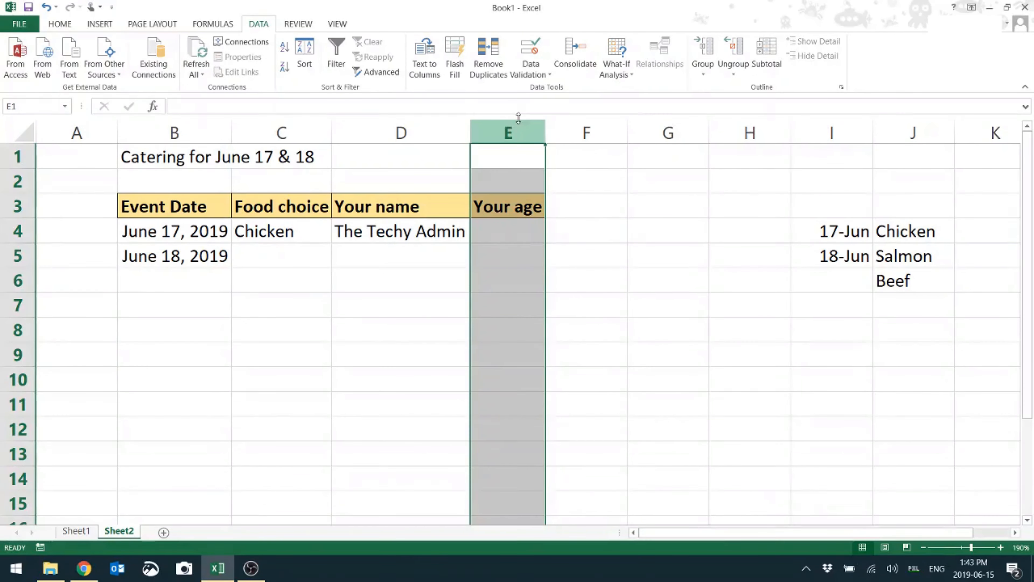
left_click(535, 52)
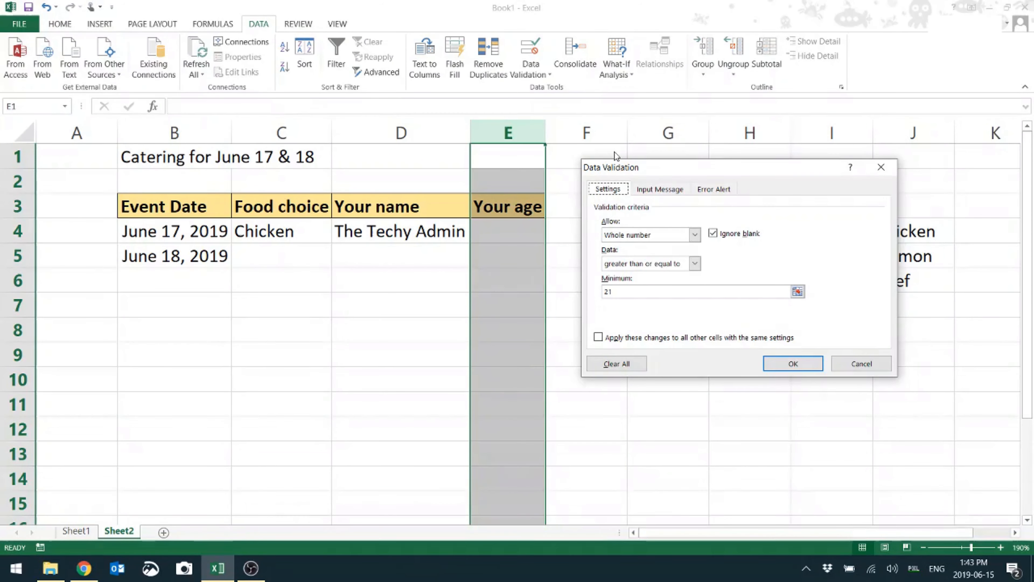
left_click(728, 192)
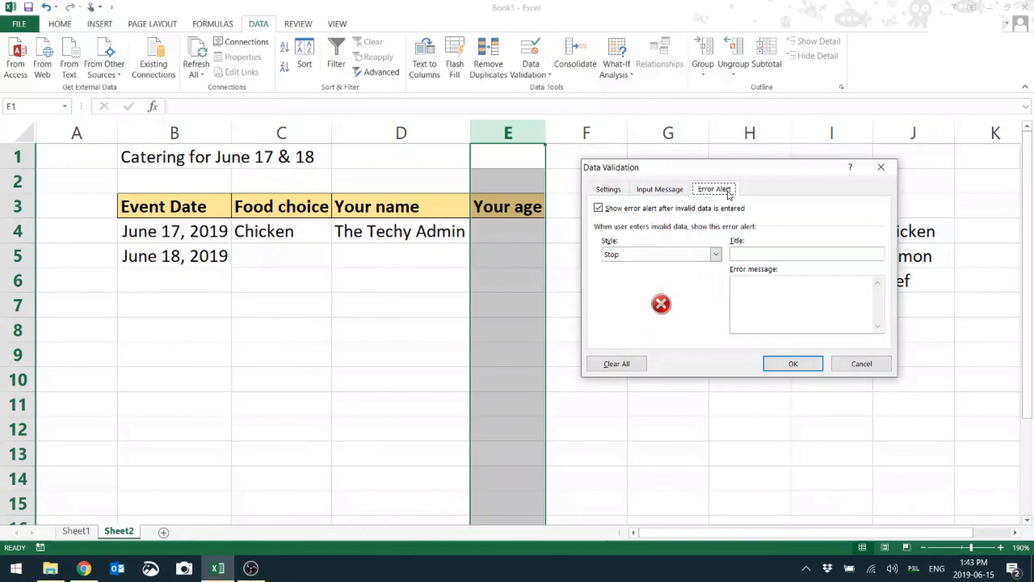
left_click(785, 311)
type("You must be at l")
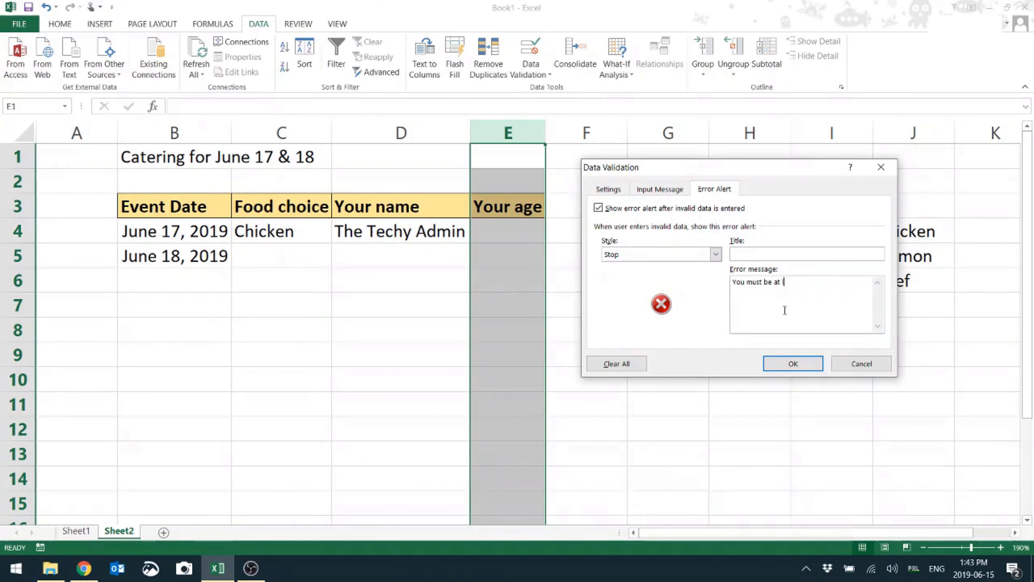
type("east 21 years ")
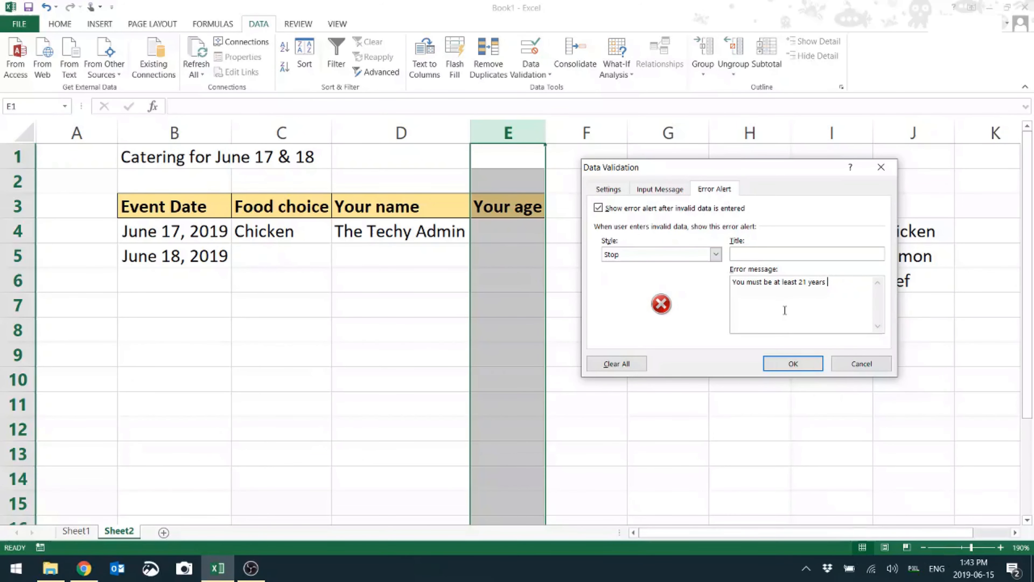
type("old to participate")
left_click(794, 363)
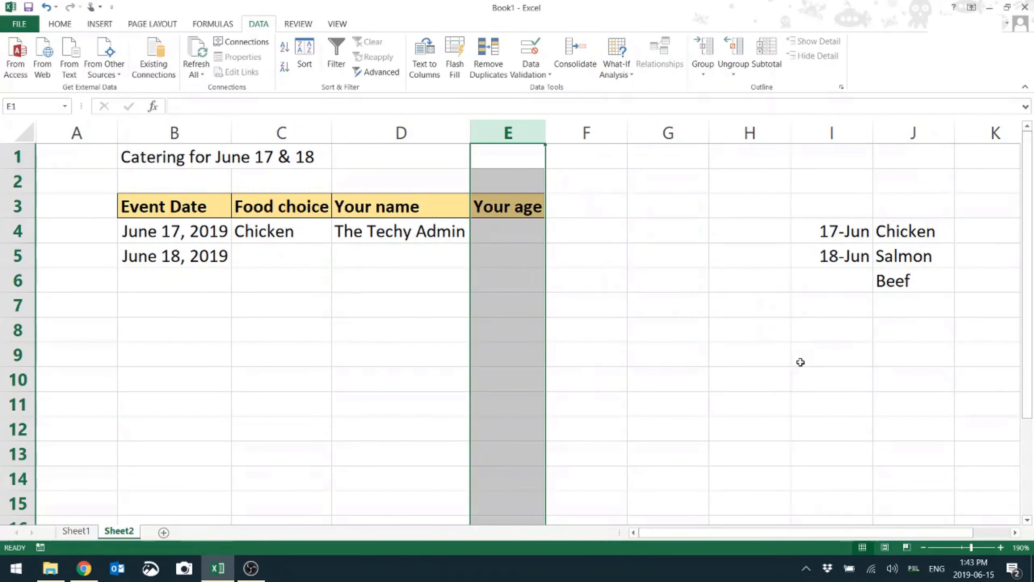
Test the custom error alert by trying to enter the age 18 in cell E4
left_click(488, 235)
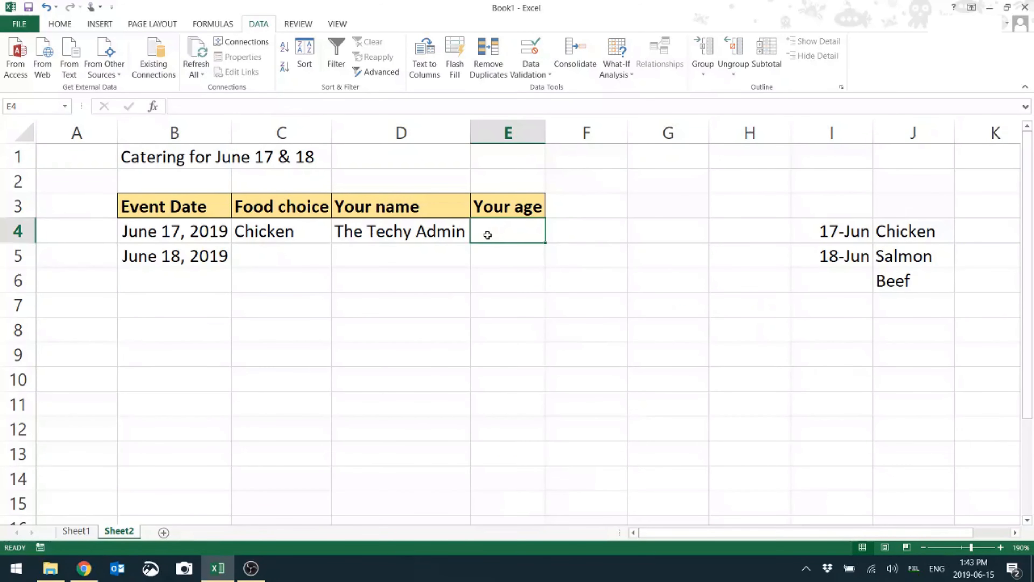
type("18")
key("Return")
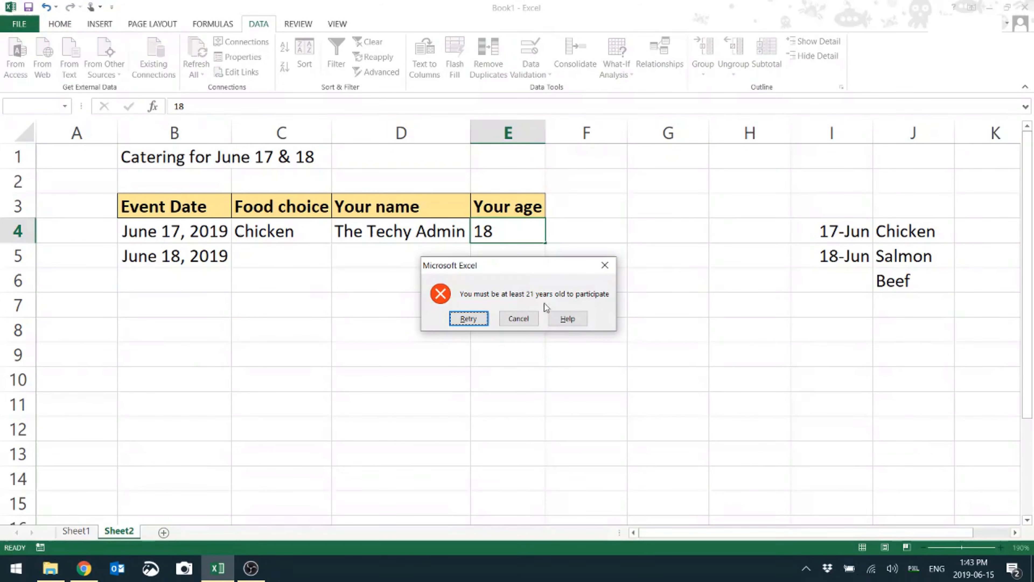
left_click(528, 323)
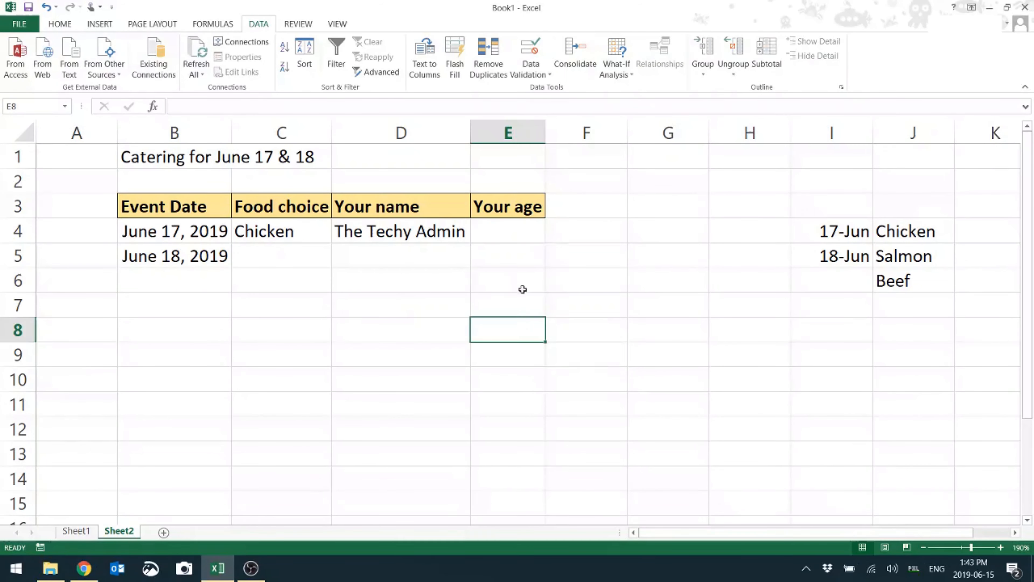
Enter the age 28 in cell E4 under the "Your age" heading
left_click(514, 232)
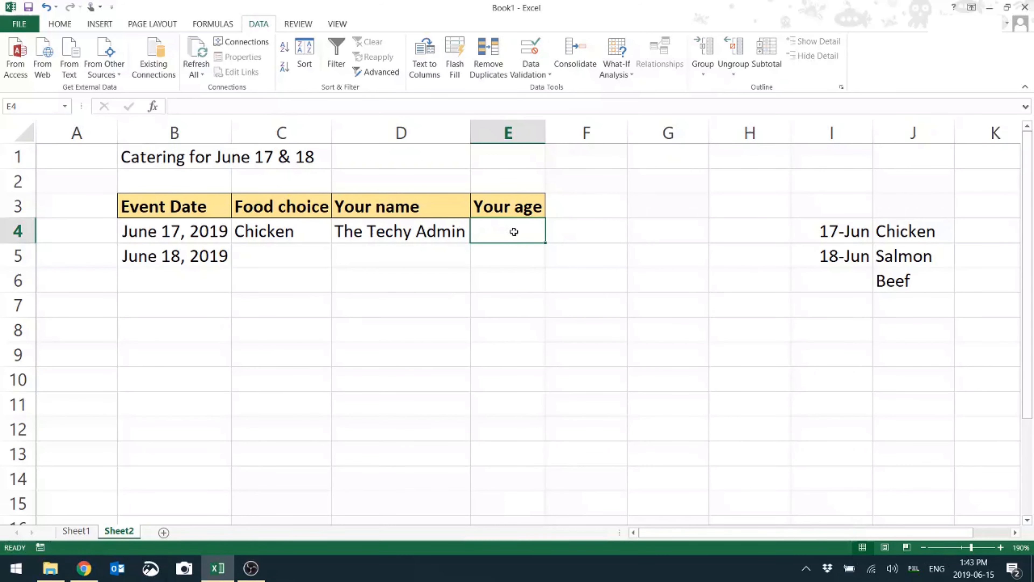
type("28")
key("Return")
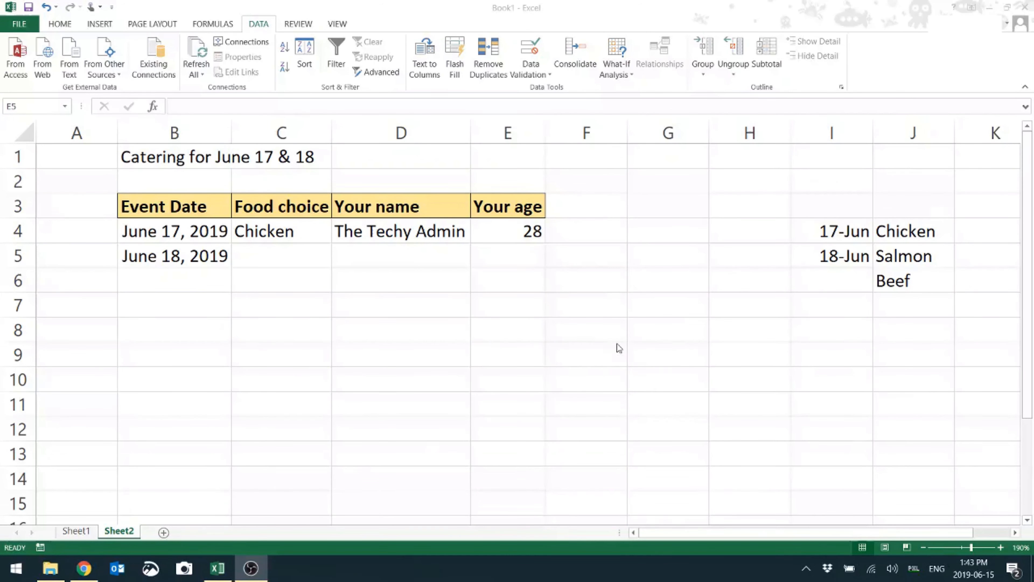
Hide columns I and J, which hold the source lists for the date and food dropdowns
left_click(824, 134)
left_click_drag(811, 125, 907, 127)
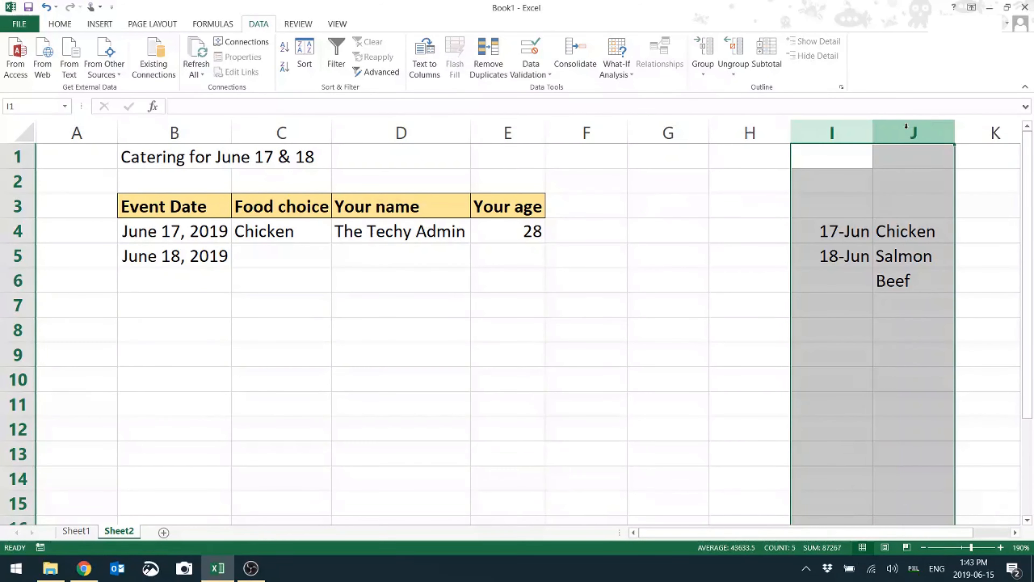
right_click(906, 127)
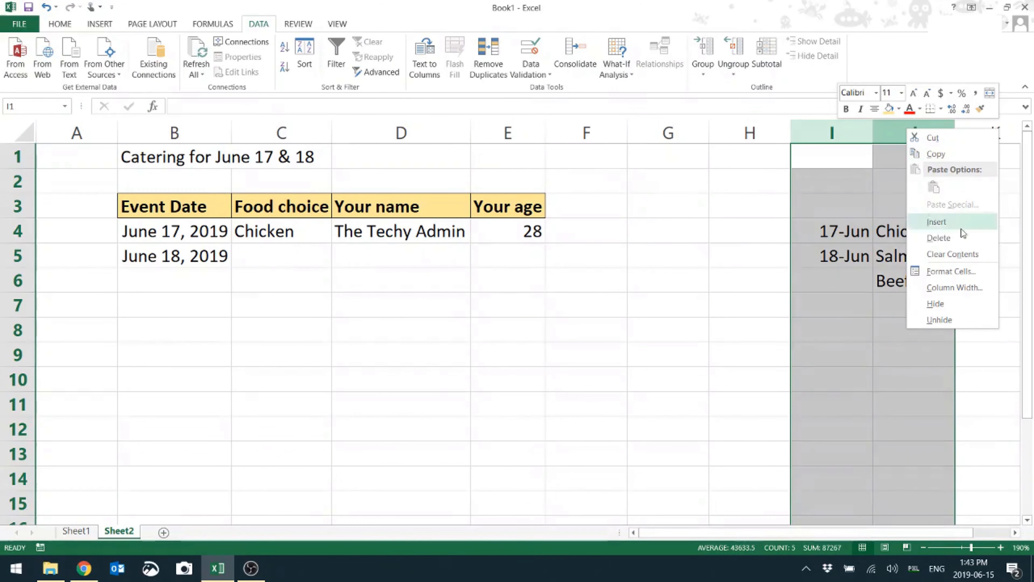
left_click(946, 302)
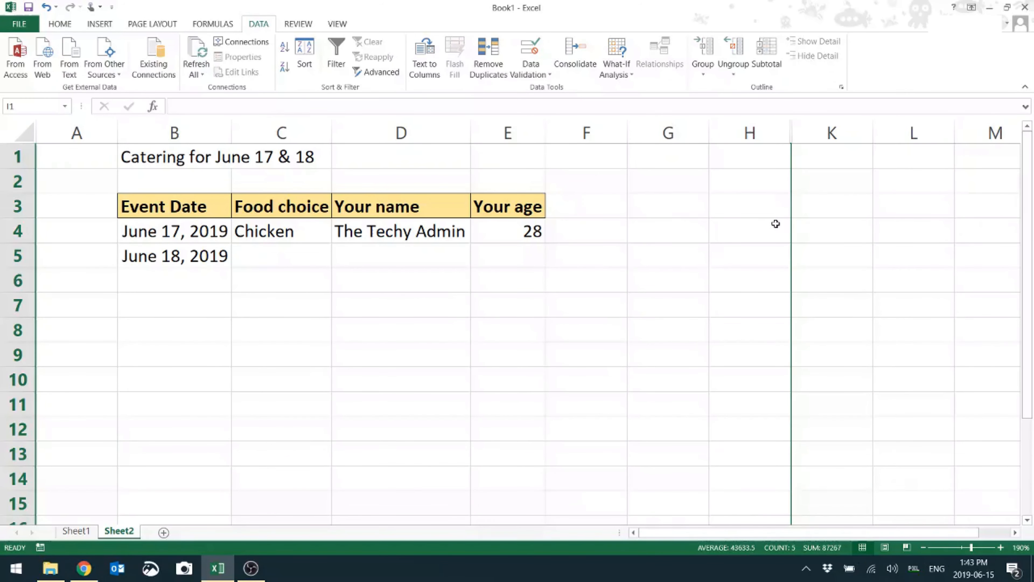
left_click(730, 239)
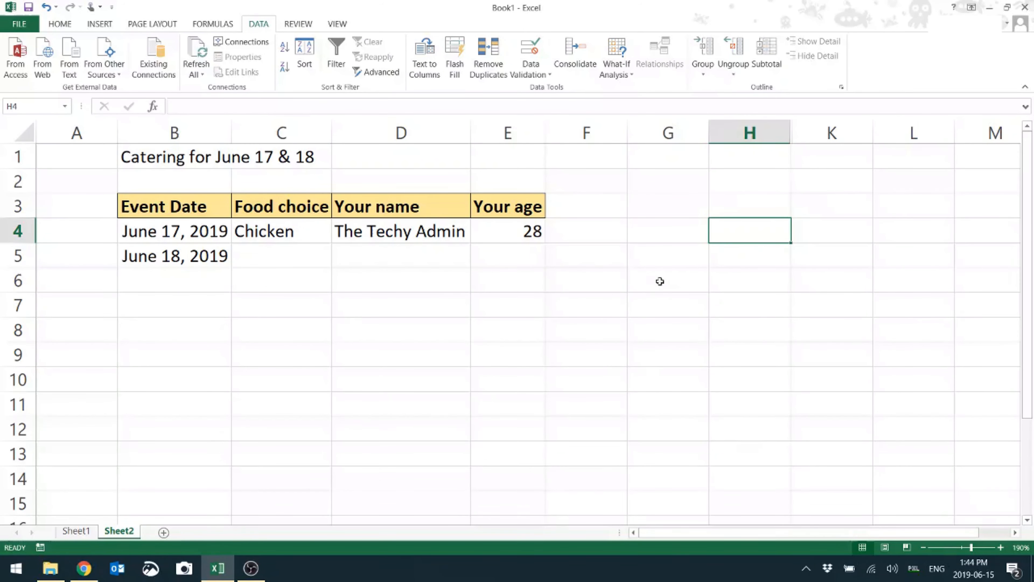
Open the data validation settings for cell H4 and examine the available criteria types
left_click(251, 568)
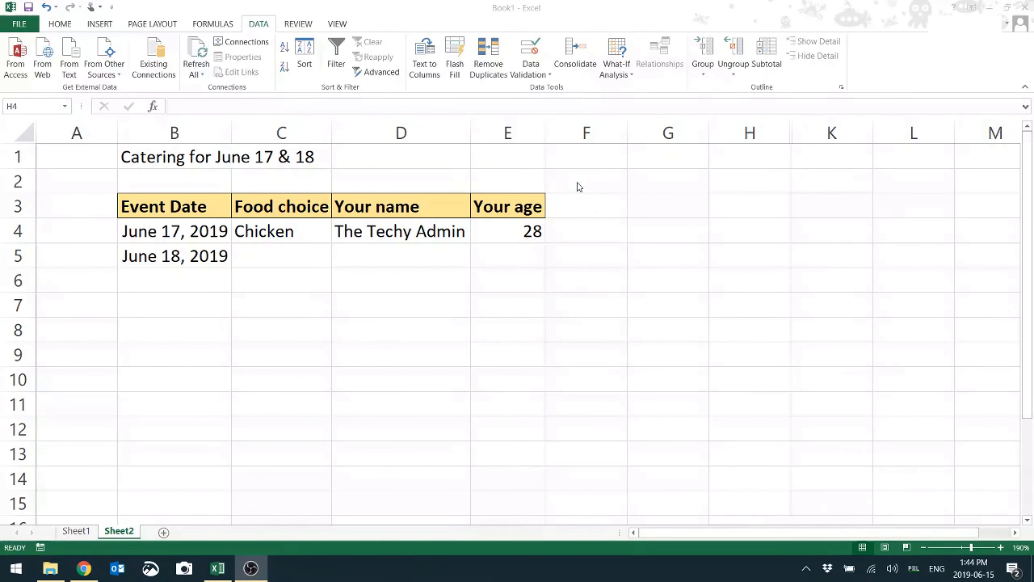
left_click(536, 46)
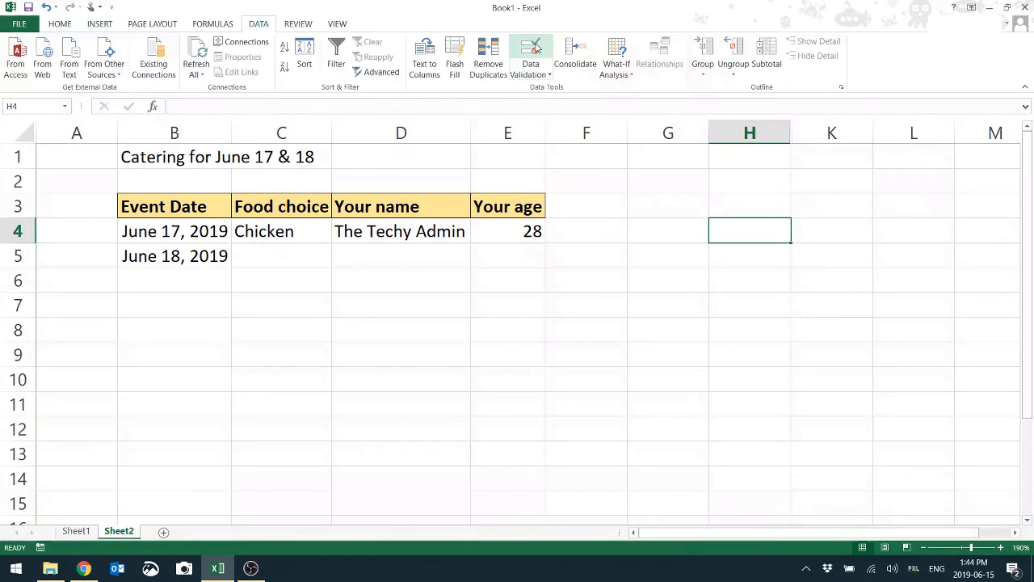
left_click(621, 188)
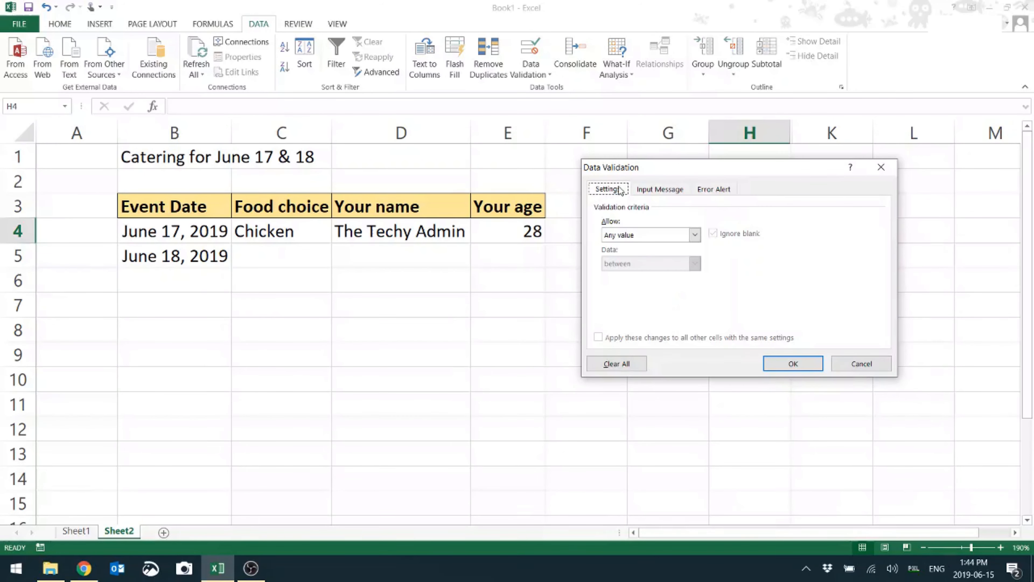
left_click(695, 235)
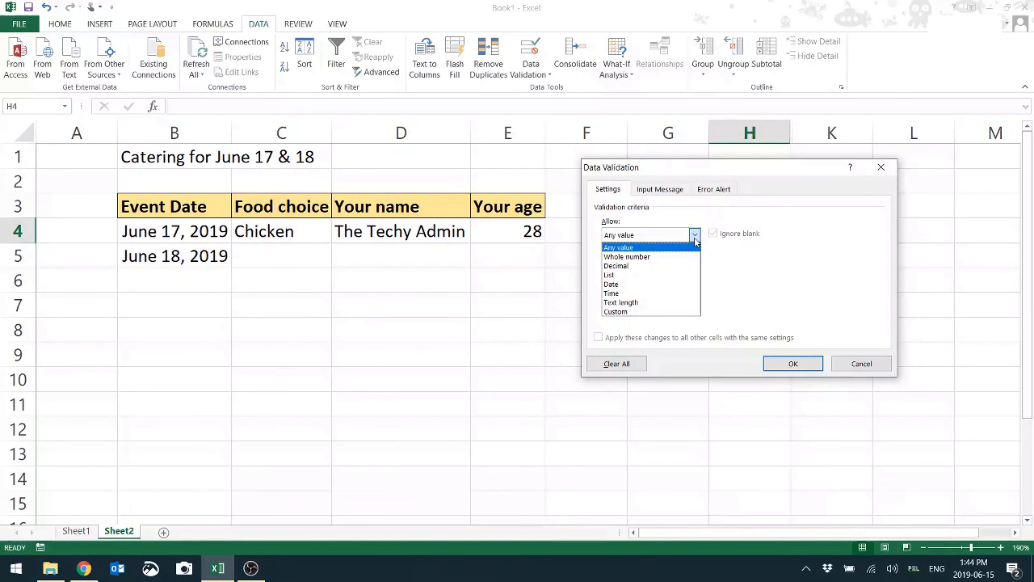
left_click(695, 236)
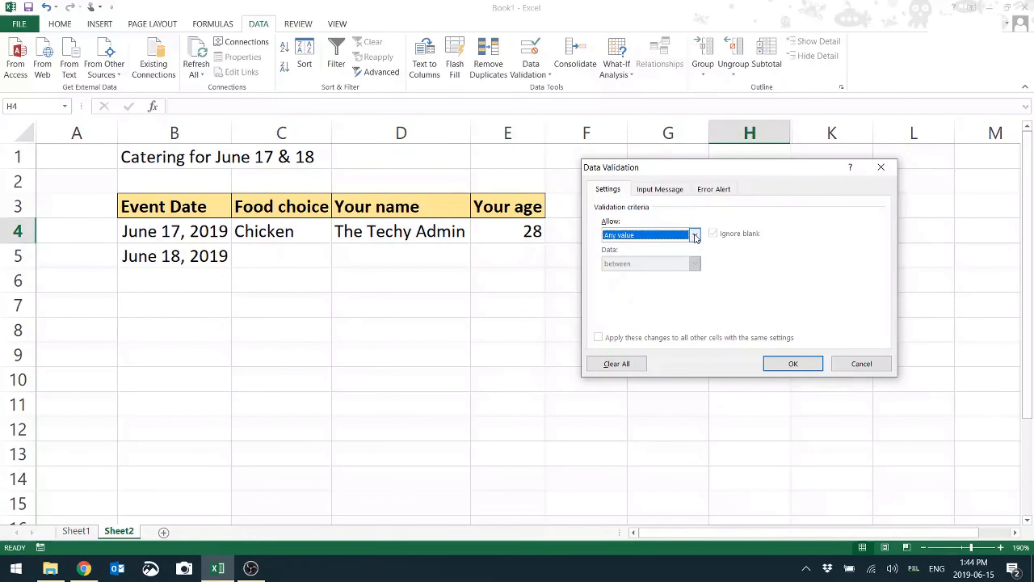